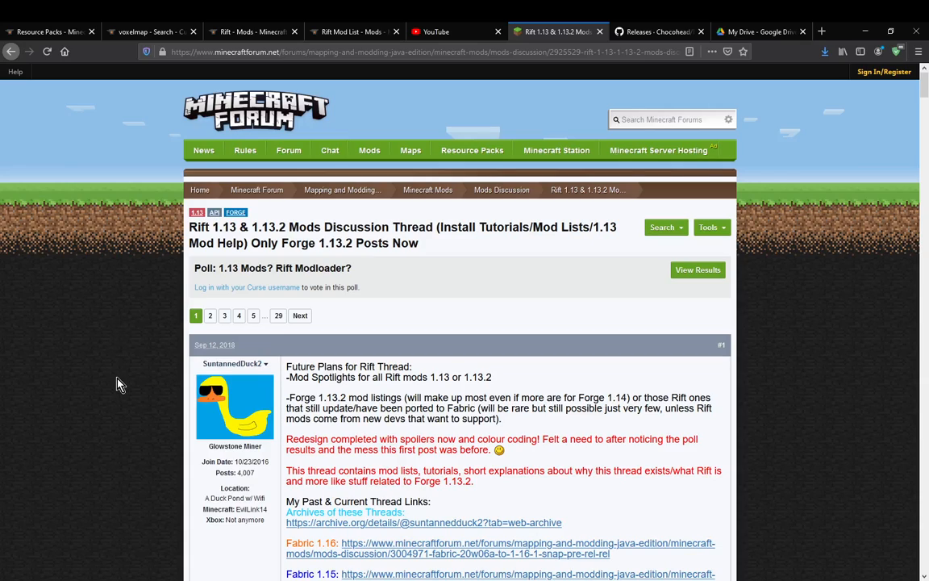
Examine the Rift forum thread down to the Rift 1.13.2 installer links, focusing on the MultiMC RIFT LAST VERSION download
scroll(111, 381, "down", 5)
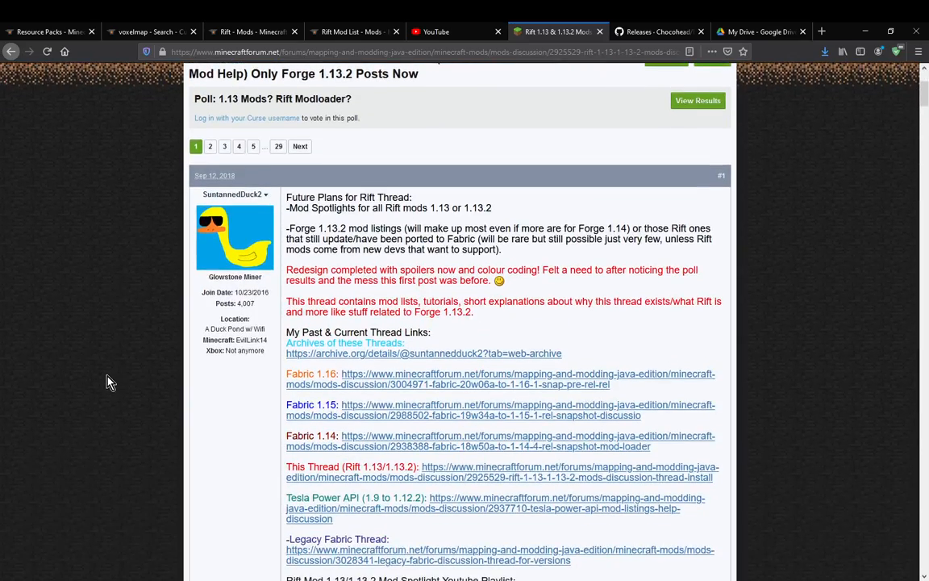
scroll(111, 381, "down", 4)
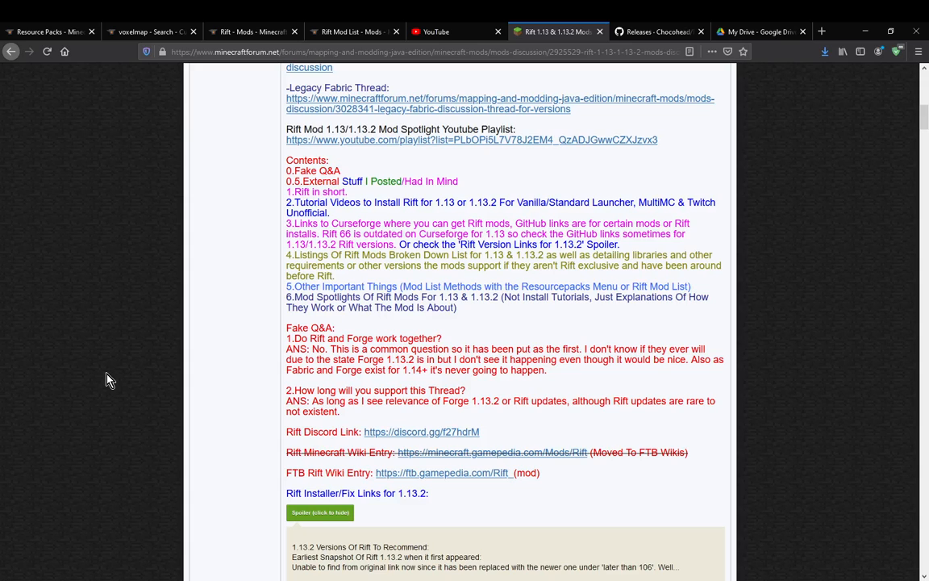
scroll(105, 384, "down", 5)
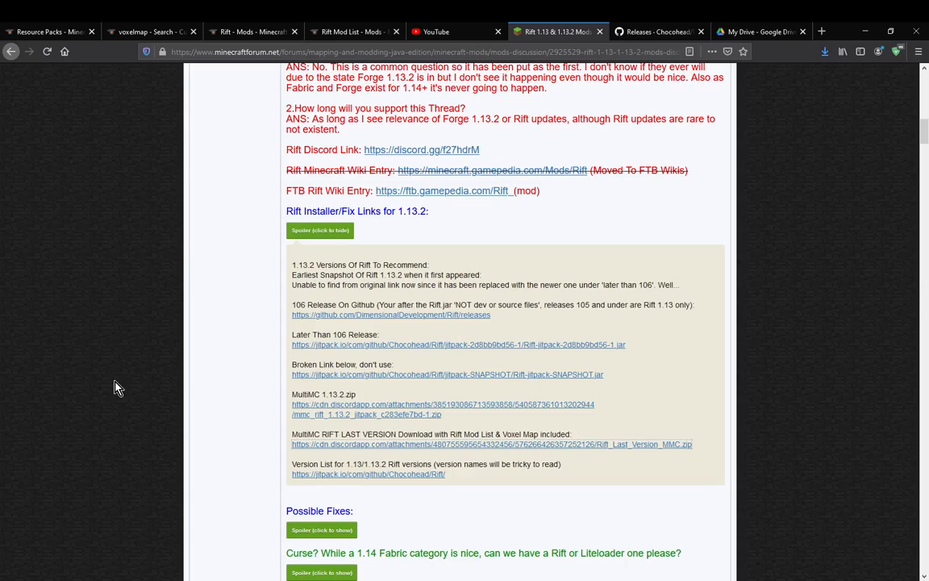
scroll(115, 388, "up", 1)
left_click_drag(341, 434, 397, 434)
left_click(762, 441)
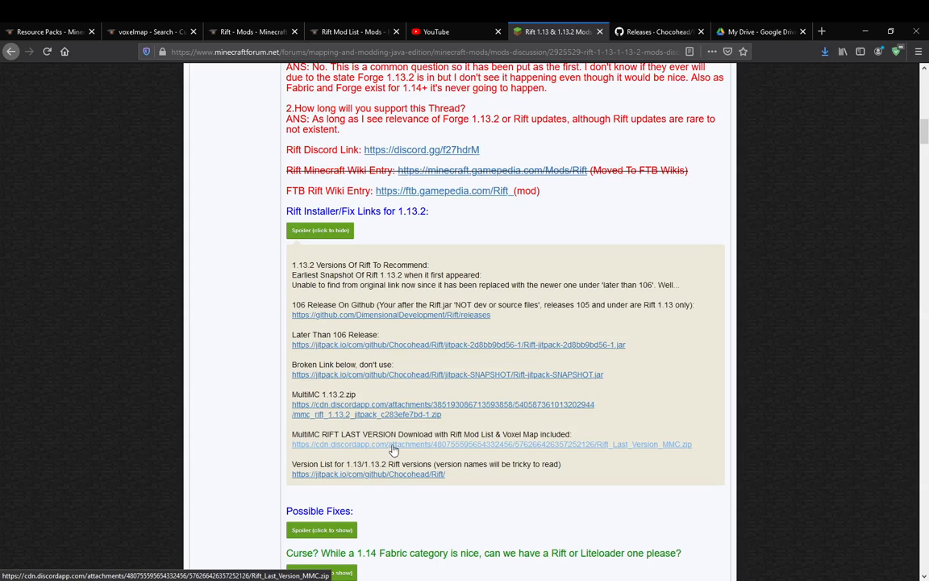
Search CurseForge's Minecraft mods for "bedrock" and look through the results
left_click(121, 30)
left_click_drag(187, 137, 2, 121)
type("bedrock")
key("Return")
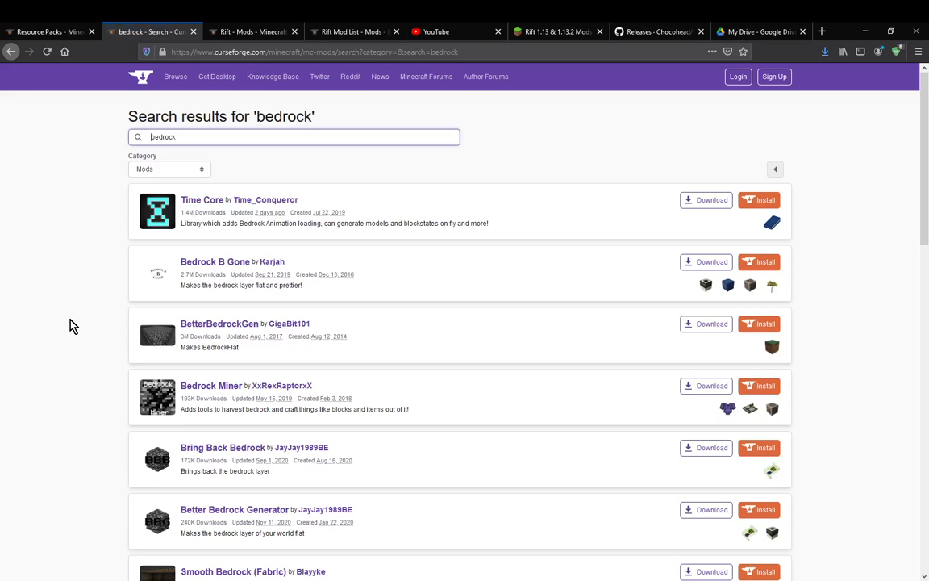
scroll(71, 325, "down", 3)
scroll(71, 324, "down", 8)
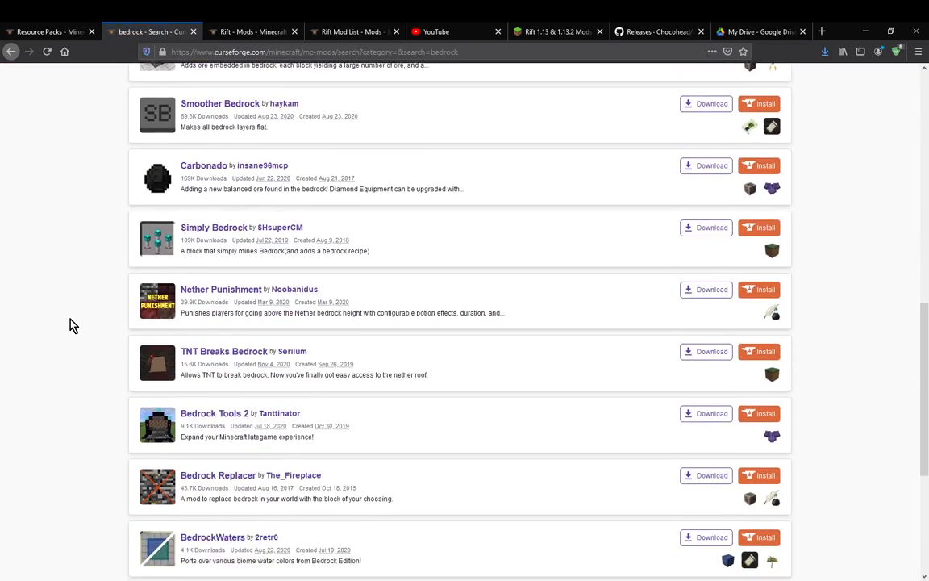
scroll(71, 324, "down", 4)
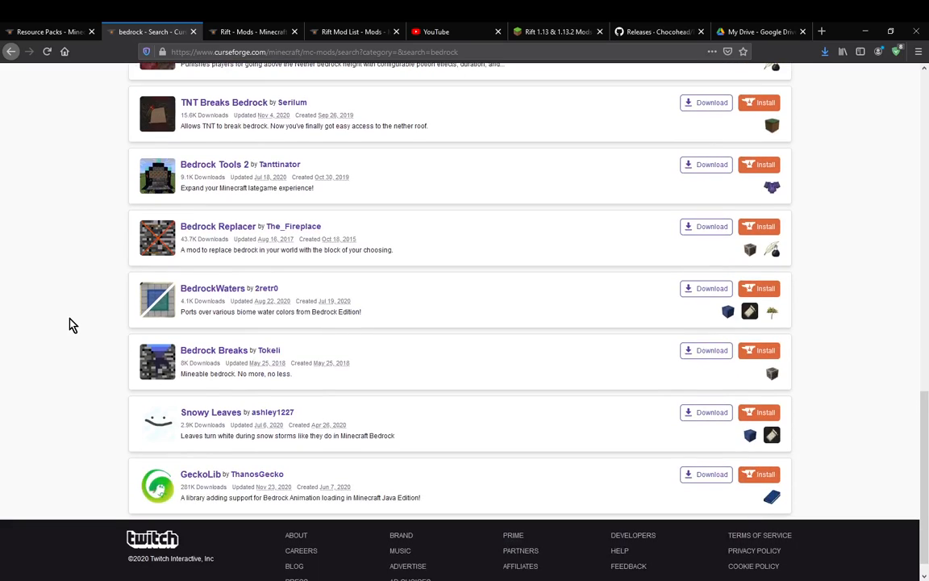
scroll(71, 324, "up", 5)
scroll(71, 324, "up", 8)
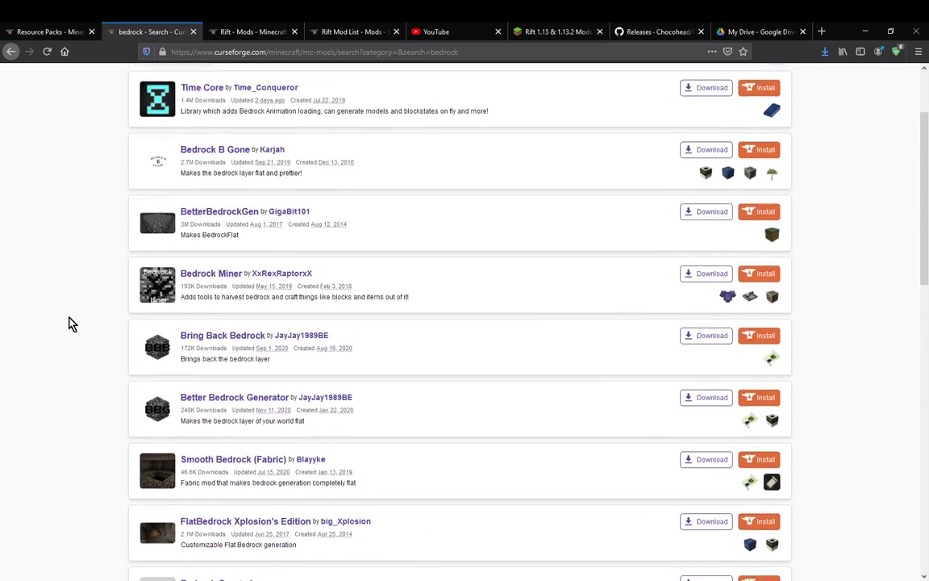
scroll(71, 324, "up", 2)
Open the file details of Rift-1.0.4-66.jar from Rift's CurseForge project page
left_click(230, 34)
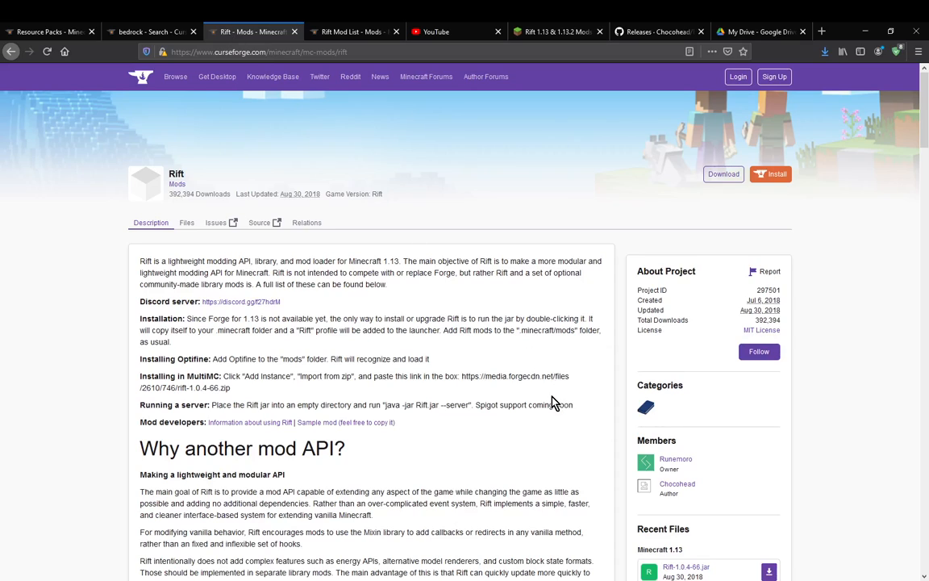
left_click(643, 517)
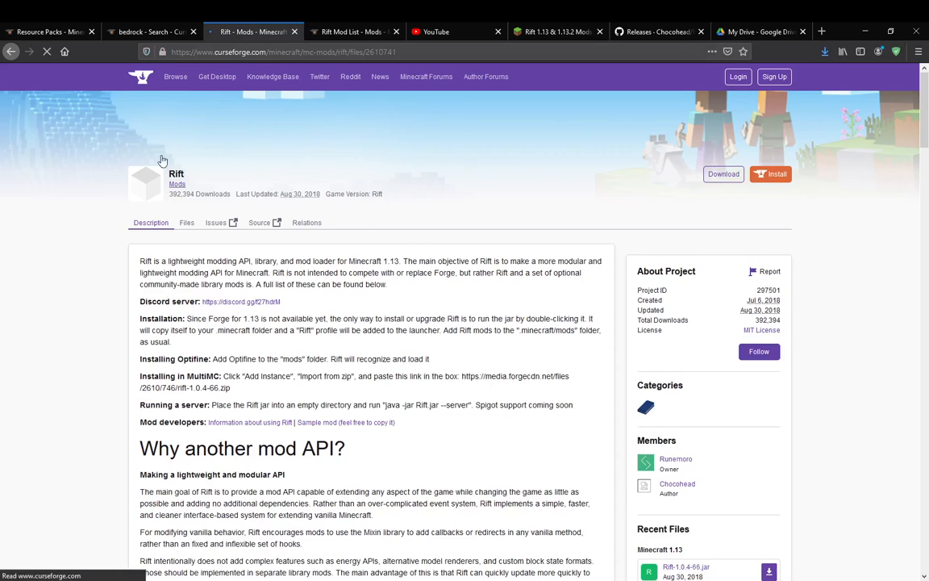
scroll(66, 346, "down", 2)
scroll(65, 348, "up", 3)
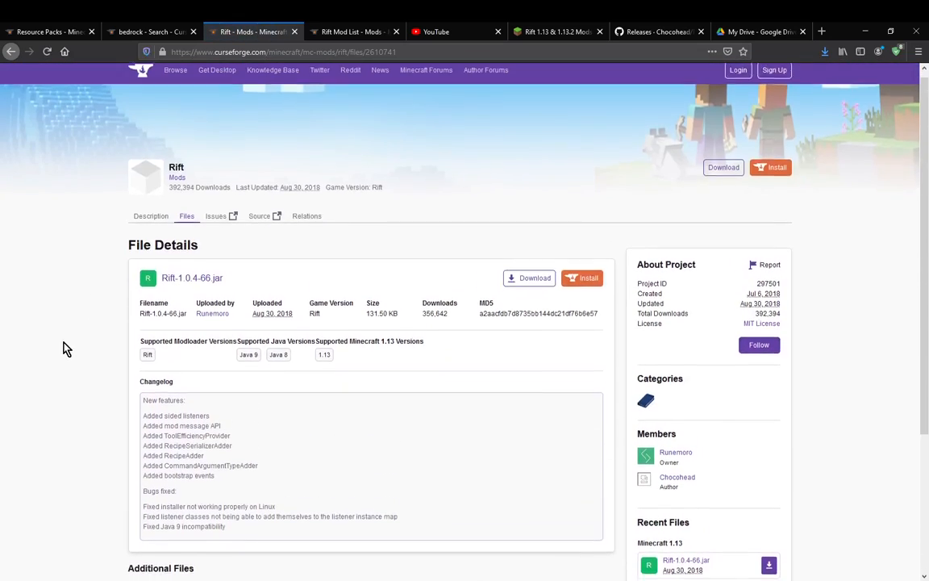
Examine the Rift-1.0.4-66.jar file details and the Rift 1.0.4 MultiMC instance under Additional Files
scroll(76, 275, "down", 4)
scroll(256, 501, "up", 1)
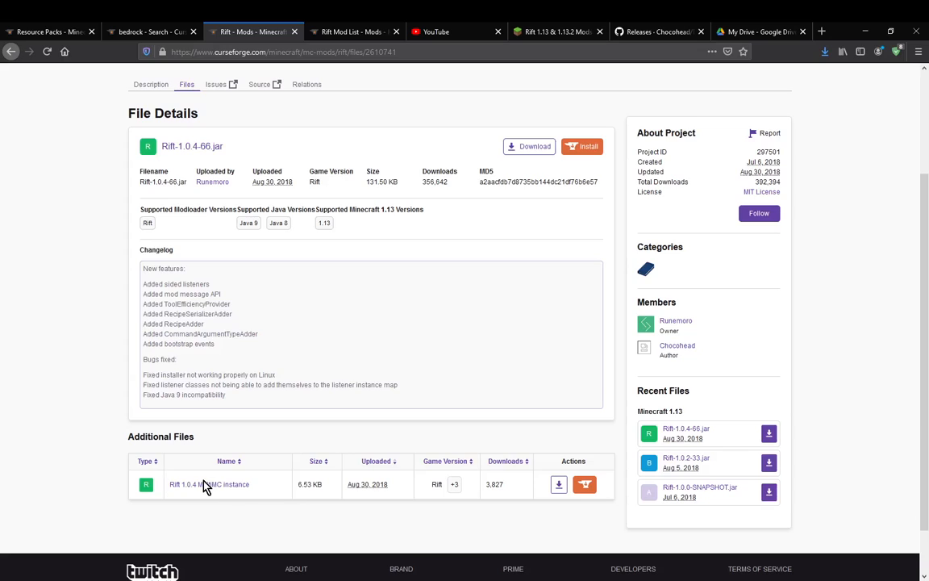
scroll(37, 429, "up", 3)
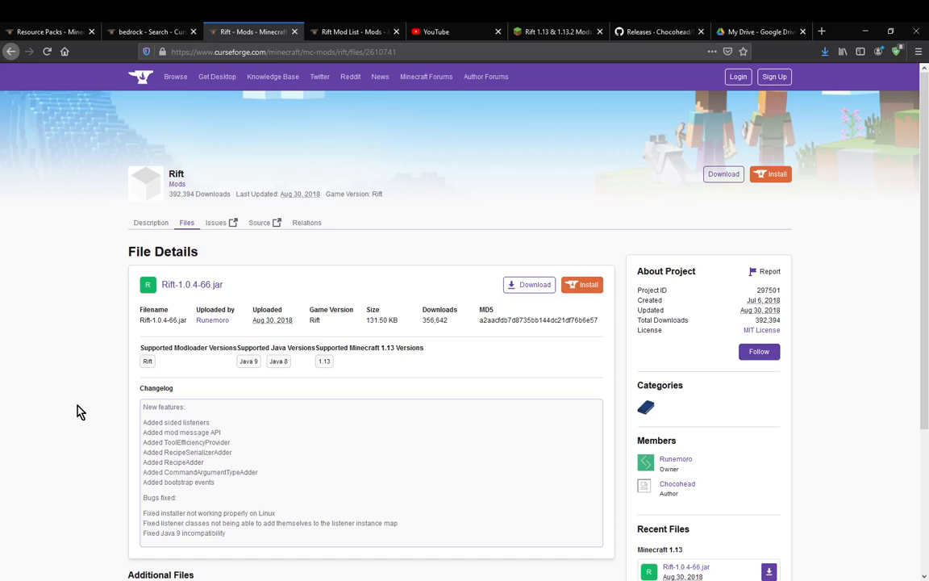
scroll(78, 412, "down", 4)
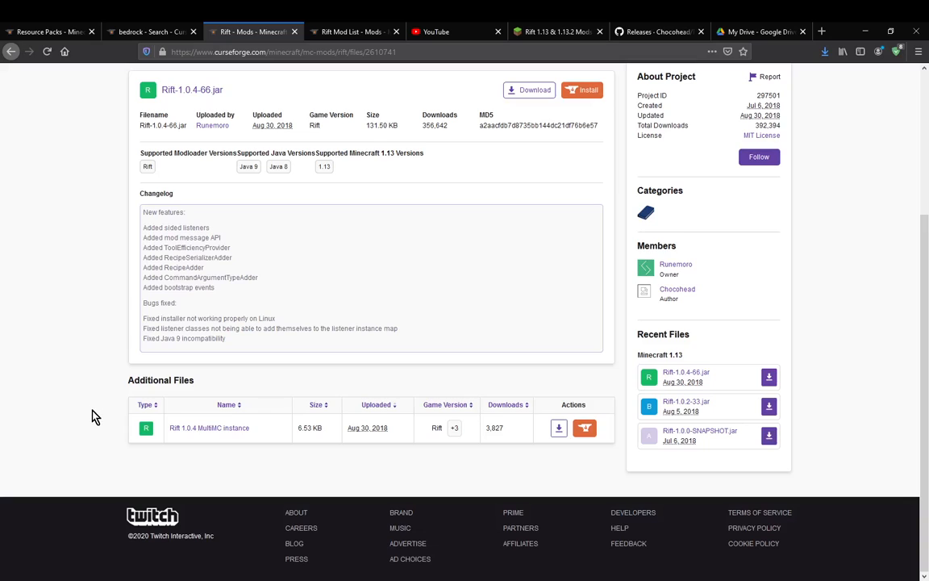
scroll(91, 418, "up", 4)
scroll(91, 417, "down", 2)
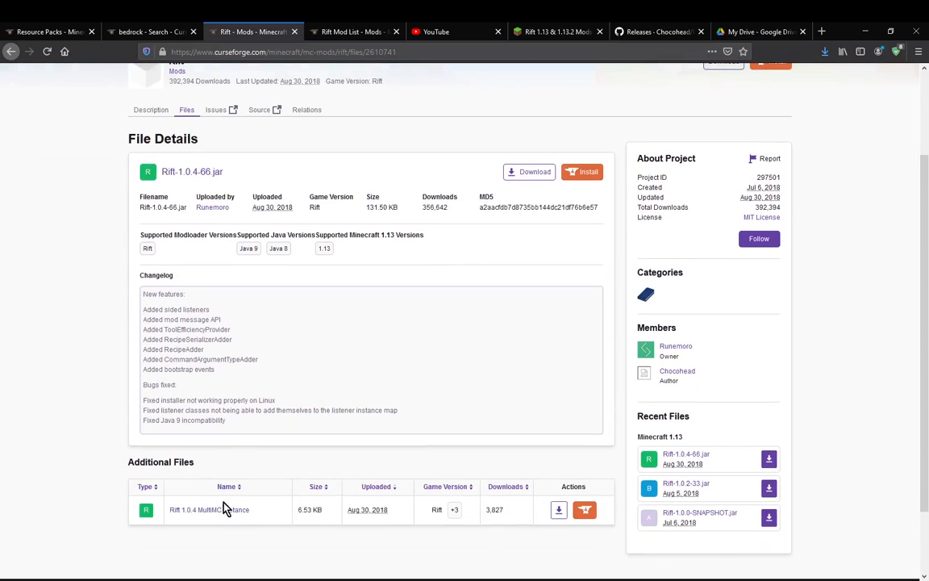
scroll(89, 475, "up", 3)
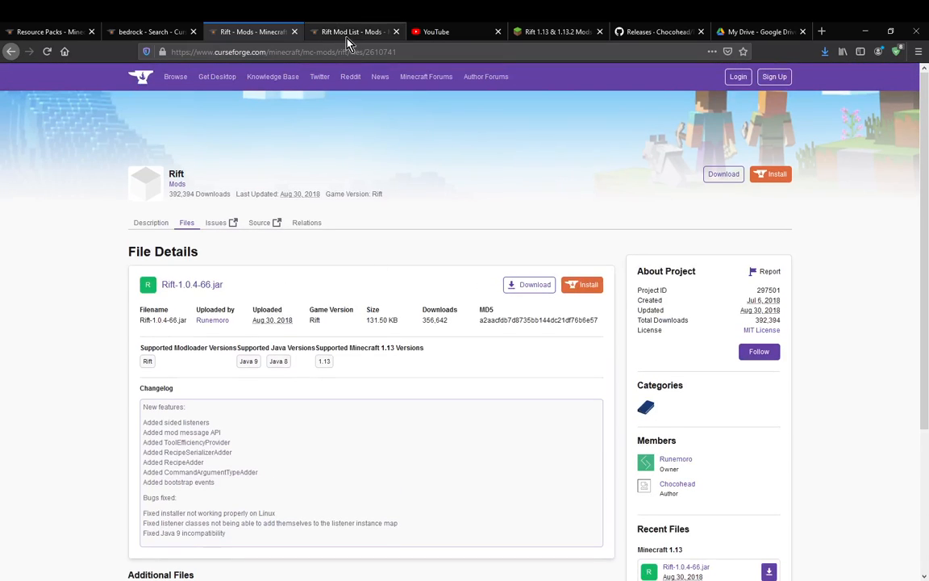
scroll(201, 406, "down", 4)
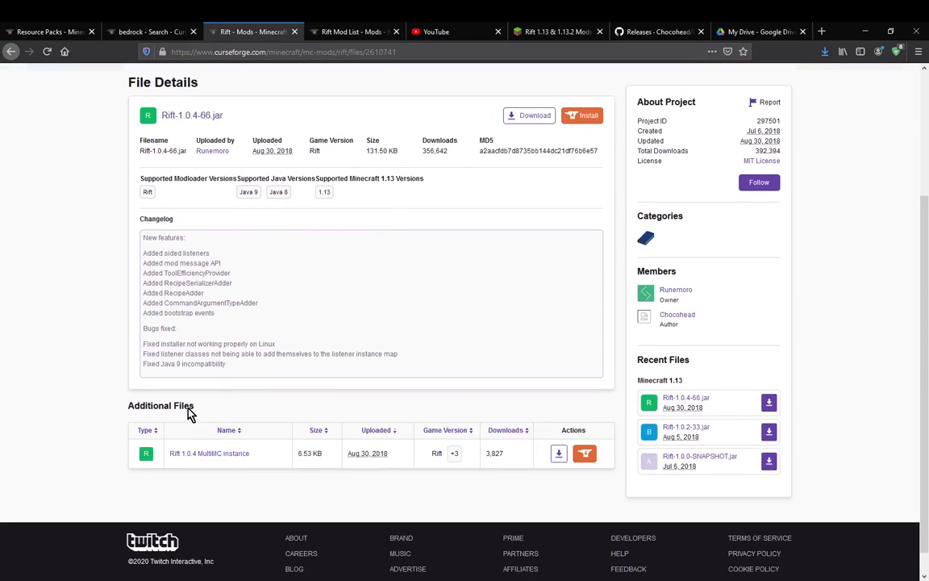
scroll(359, 426, "up", 3)
scroll(358, 426, "up", 1)
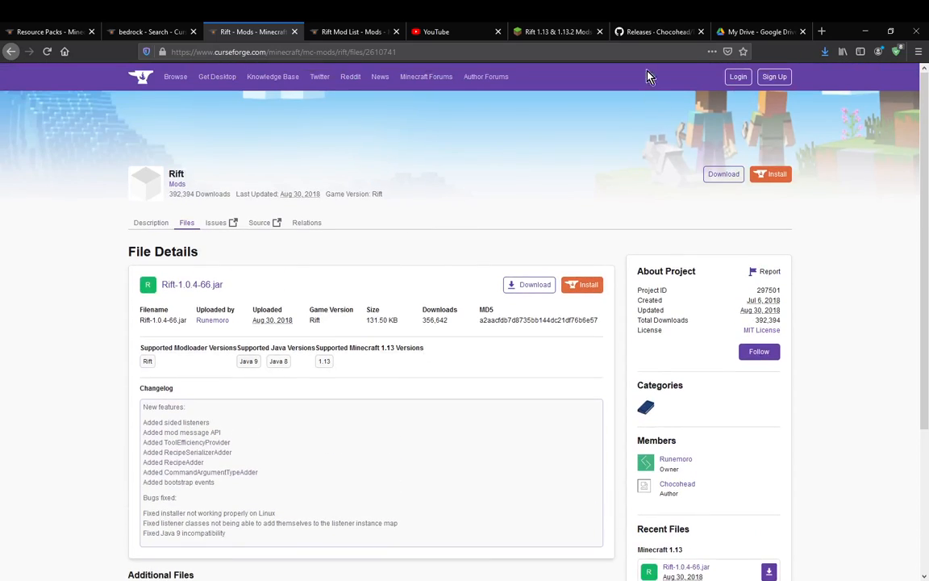
Compare the Chocohead/Rift releases on GitHub with the MultiMC download links in the Rift forum thread
left_click(651, 31)
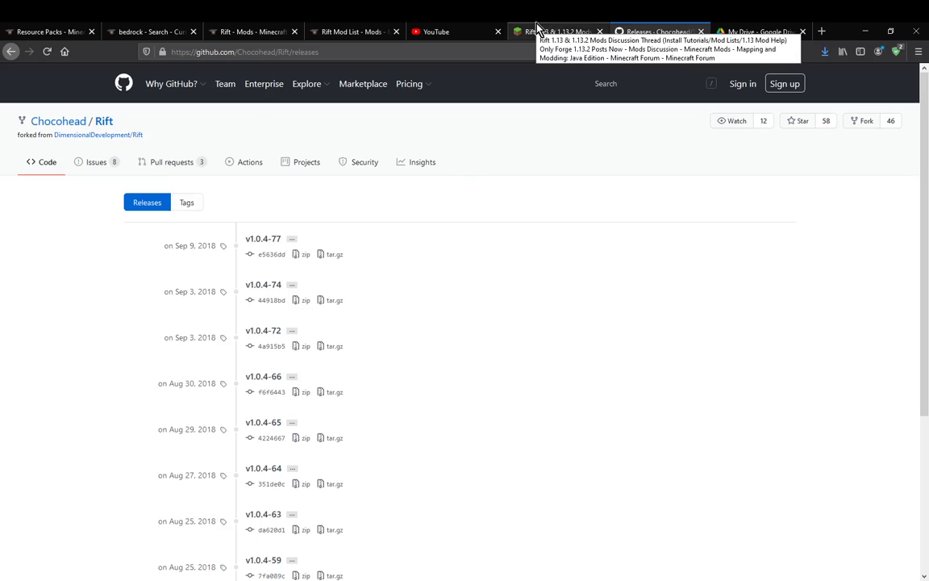
left_click(532, 30)
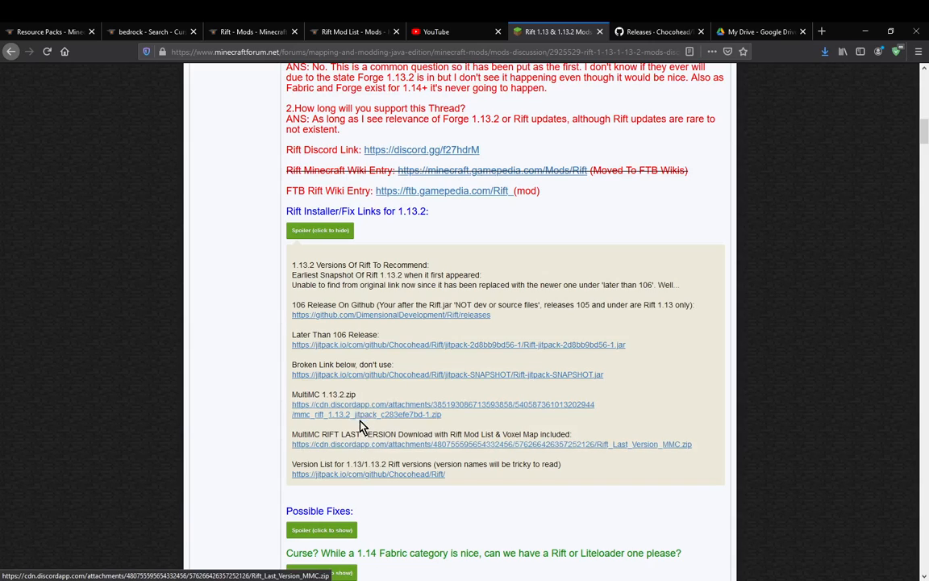
key("ctrl+Tab")
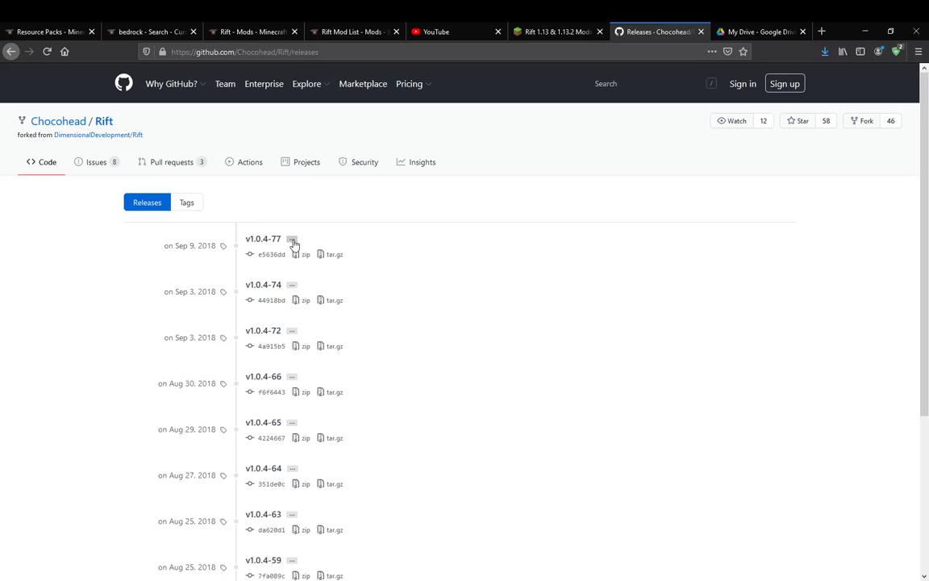
left_click(533, 32)
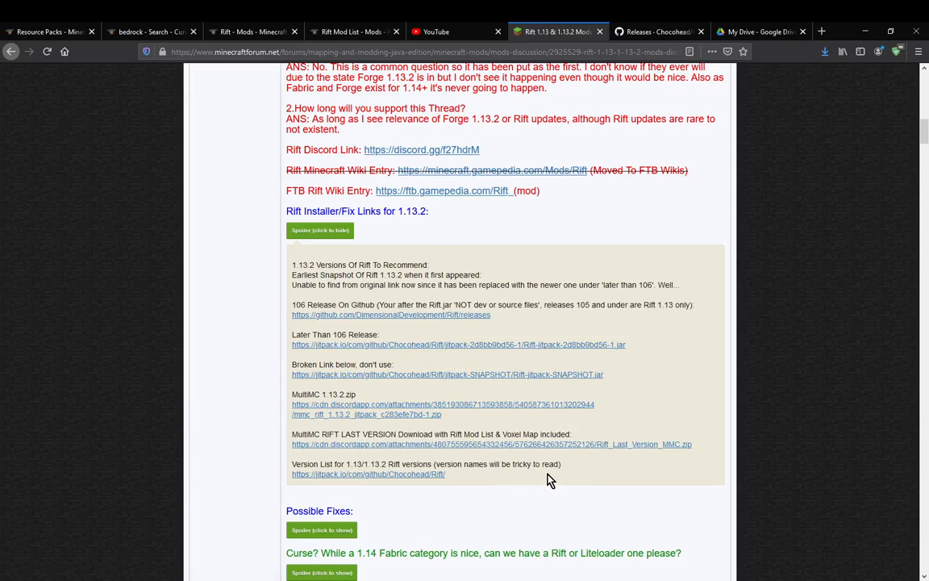
right_click(421, 443)
left_click(436, 453)
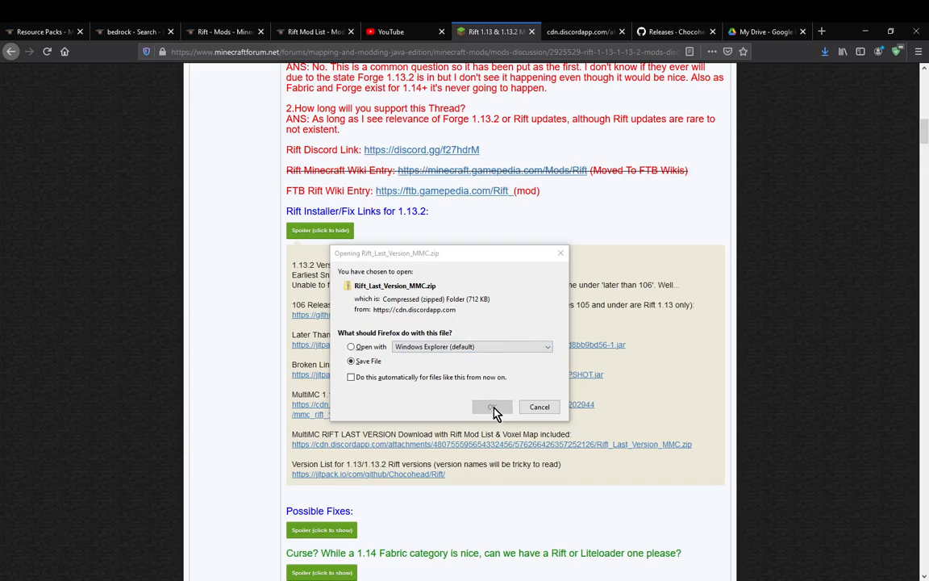
left_click(541, 408)
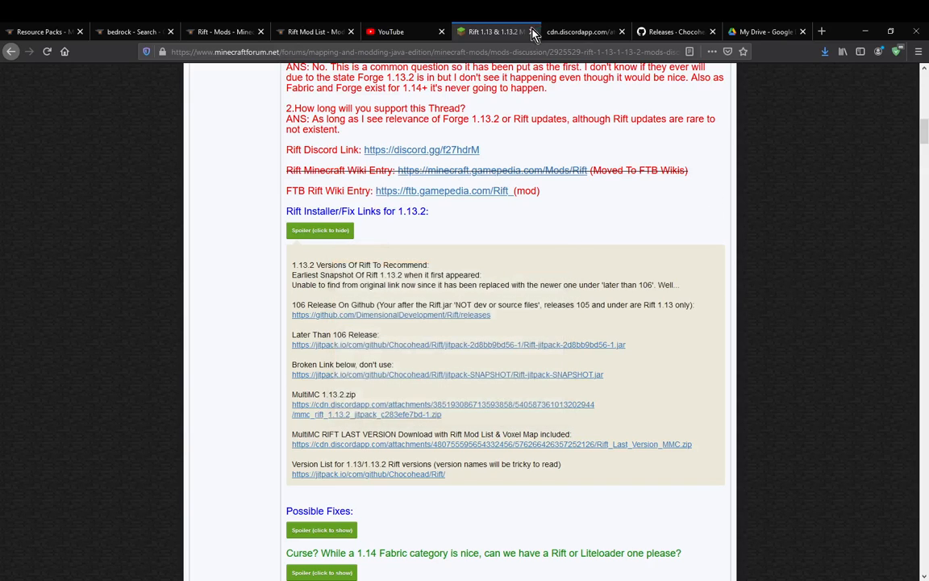
left_click(569, 32)
left_click(622, 31)
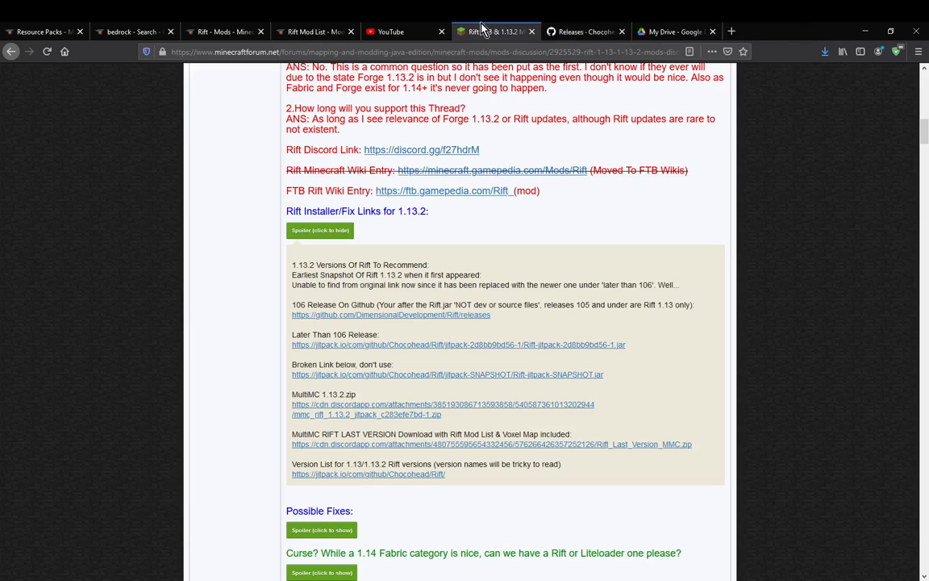
Switch to the Downloads folder in File Explorer and look over the downloaded Rift zip files
mouse_move(156, 562)
left_click(91, 556)
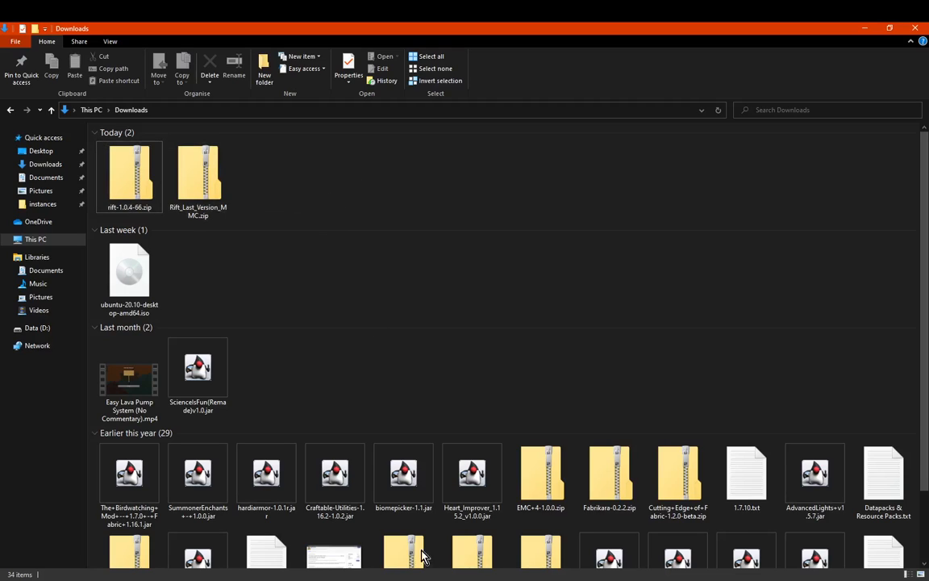
scroll(601, 323, "down", 3)
scroll(599, 344, "up", 3)
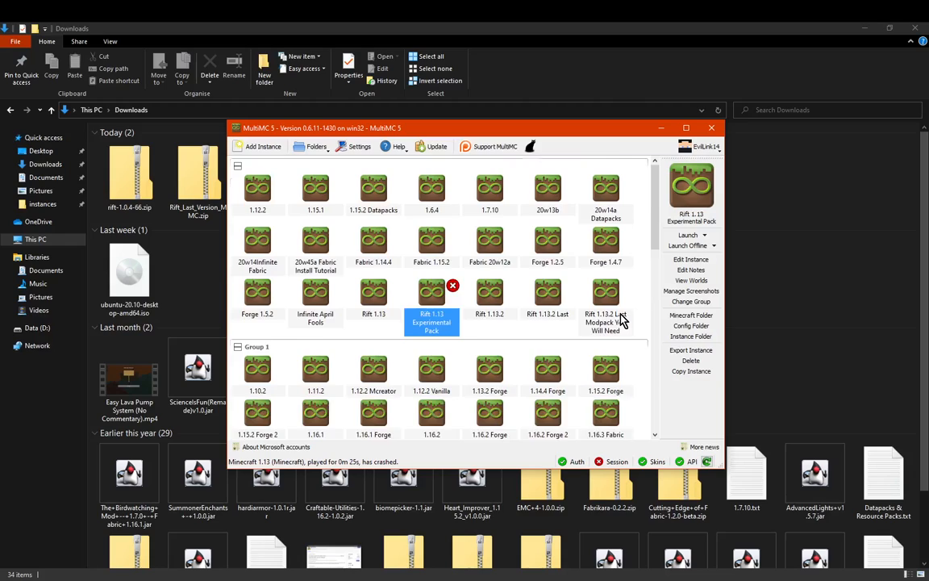
Switch to MultiMC and permanently delete the Rift 1.13.2 Empty instance
scroll(621, 321, "down", 10)
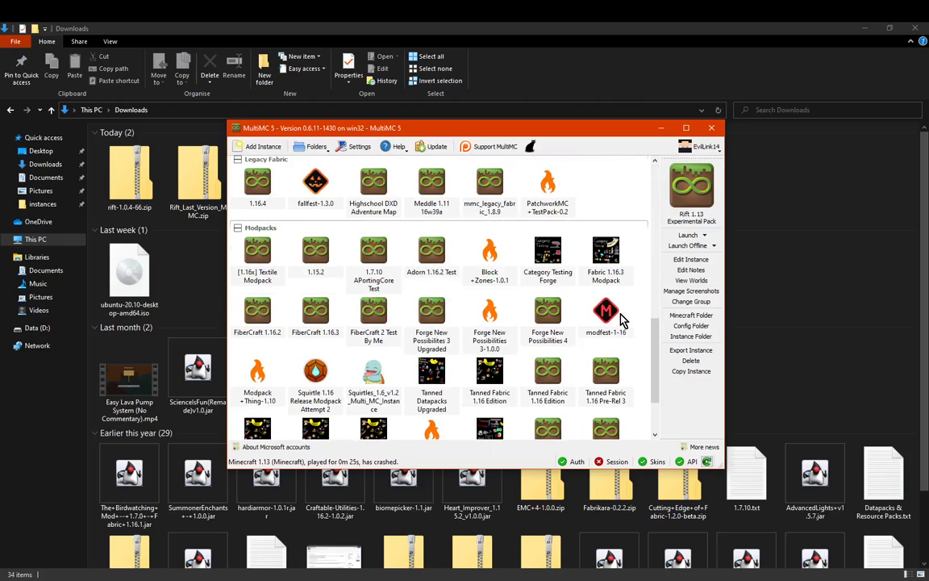
scroll(621, 320, "down", 3)
scroll(621, 323, "up", 15)
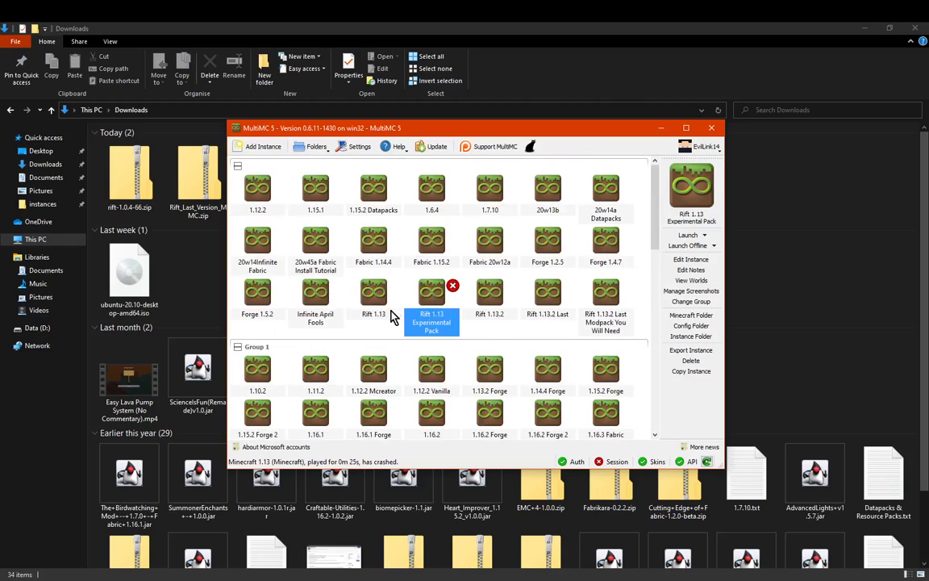
scroll(633, 304, "down", 8)
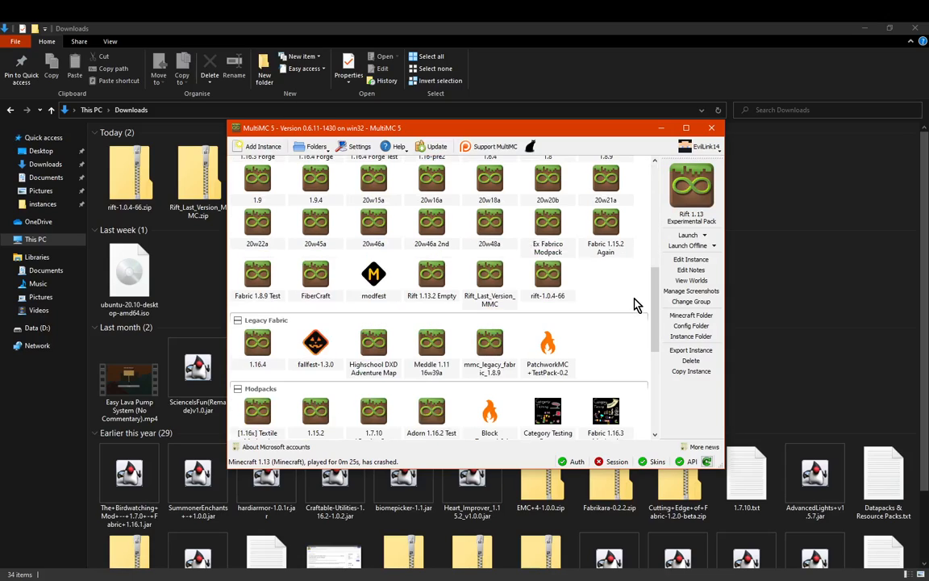
right_click(433, 292)
left_click(465, 494)
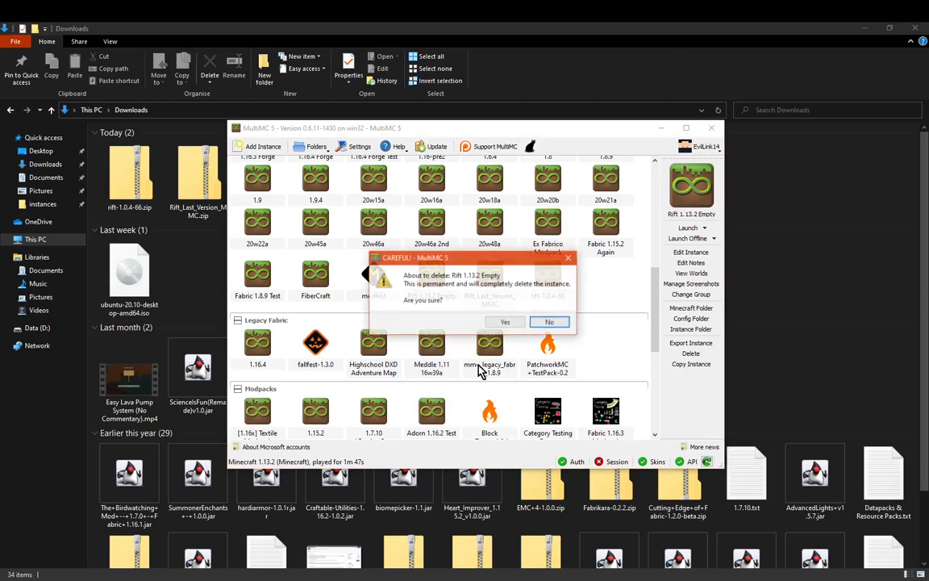
left_click(546, 322)
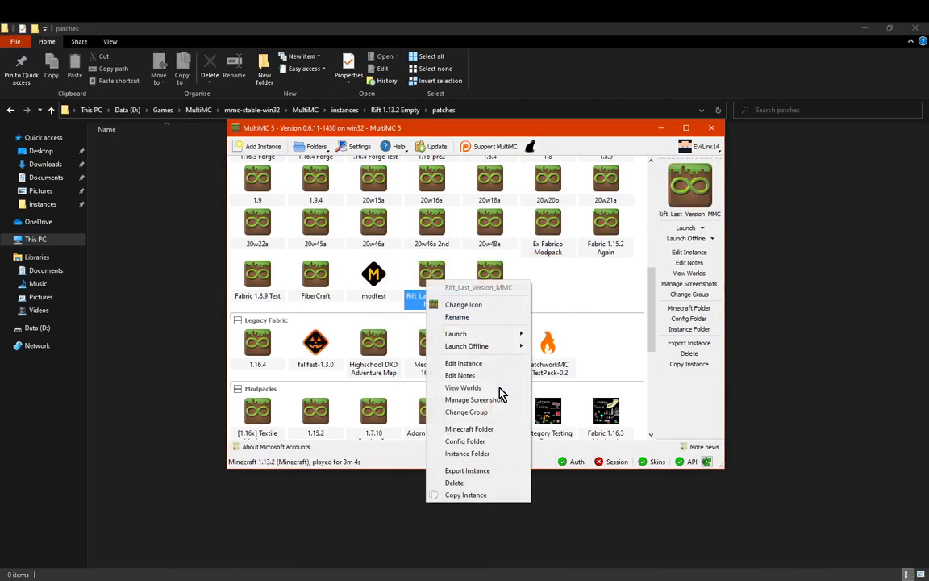
left_click(568, 290)
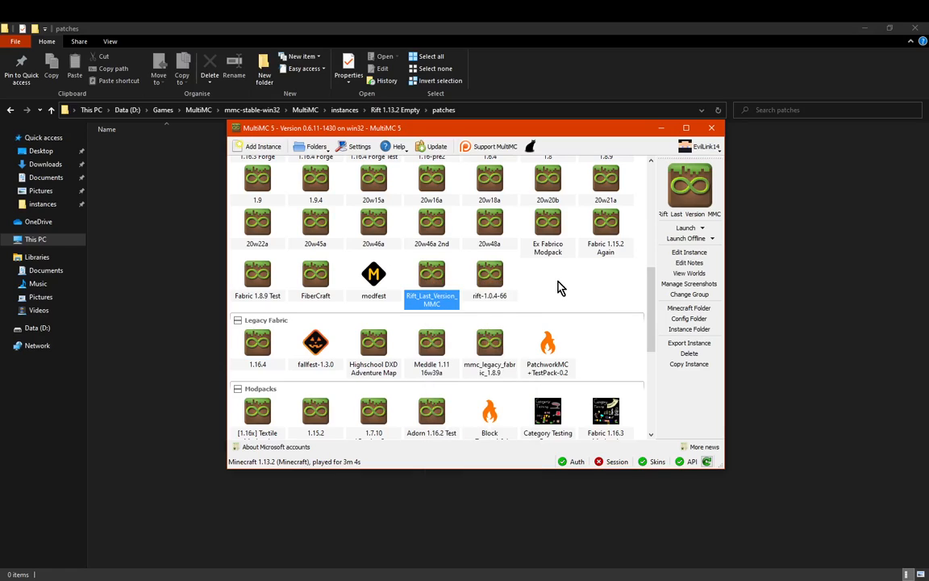
right_click(548, 294)
left_click(597, 315)
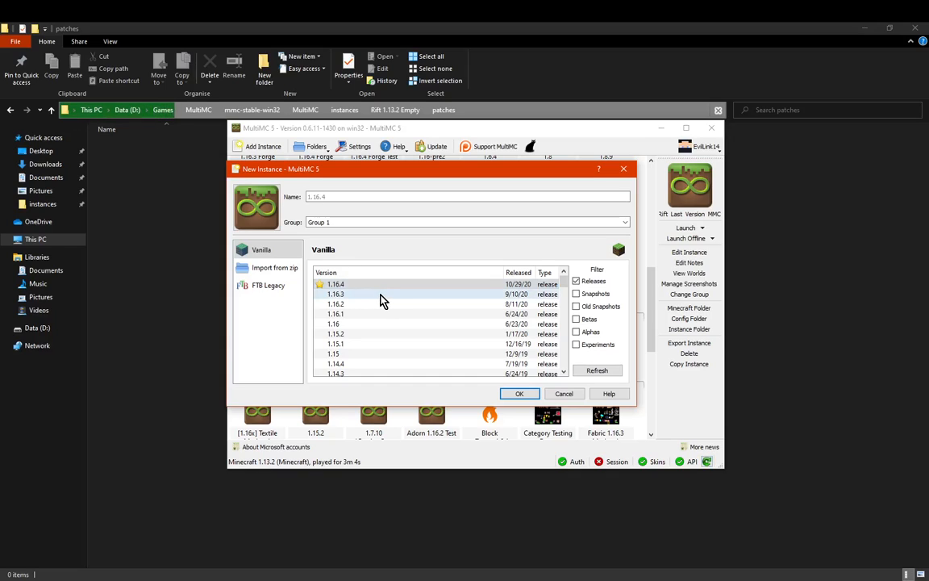
left_click(625, 169)
Switch to the File Explorer window of the deleted instance's patches folder and dismiss its error message
left_click(198, 240)
left_click(605, 242)
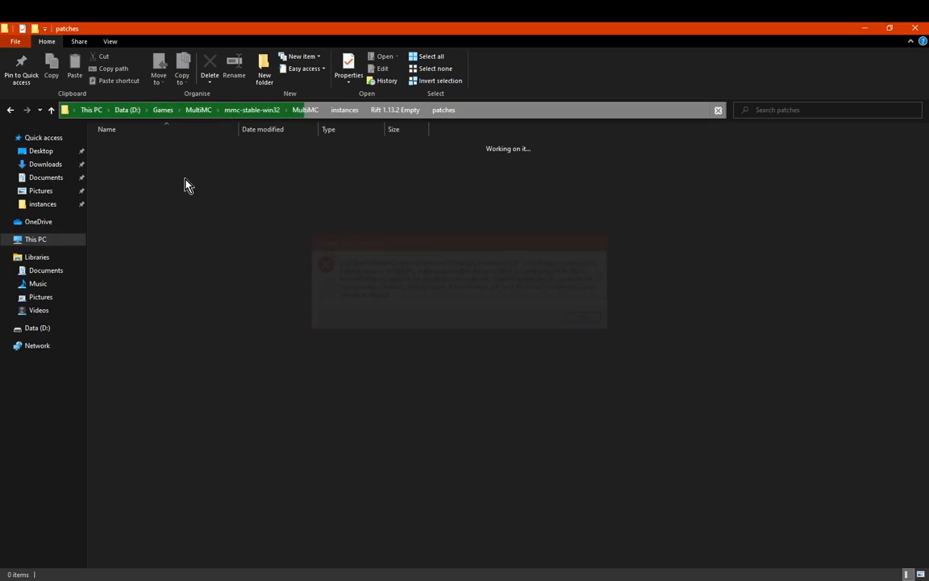
Switch to MultiMC, browse the Downloads and modpack collection folders for a zip to import as a new instance, and cancel the import
left_click(46, 168)
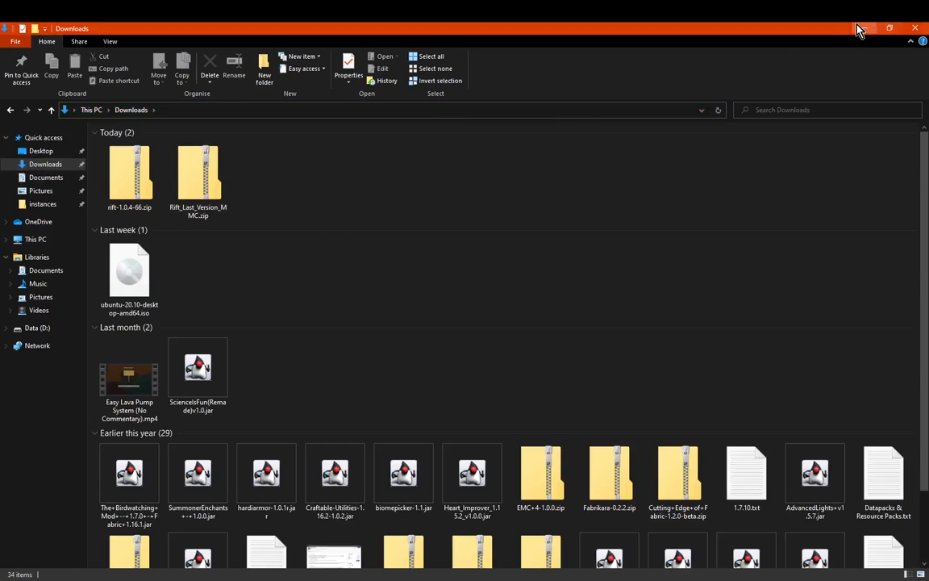
left_click(863, 29)
right_click(540, 287)
left_click(588, 311)
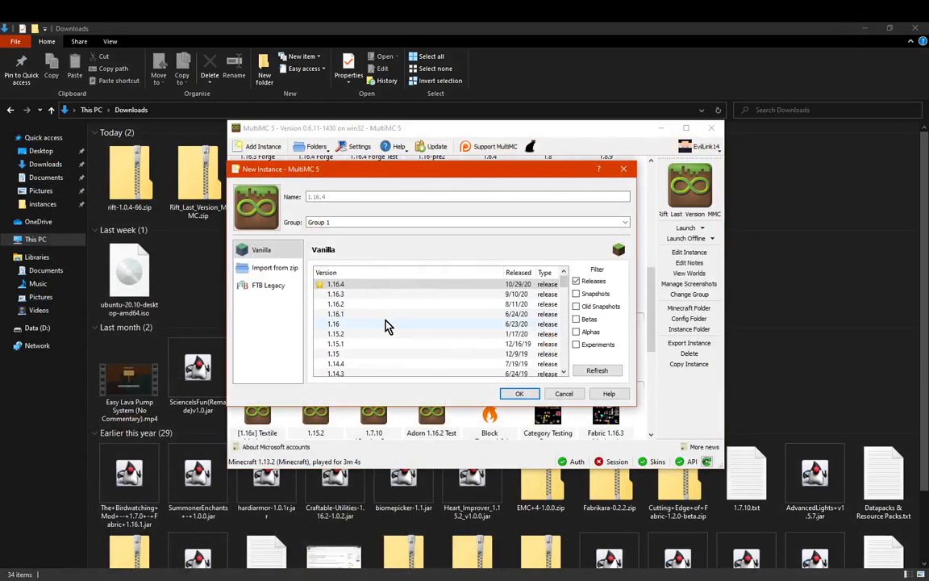
left_click(266, 268)
left_click(595, 281)
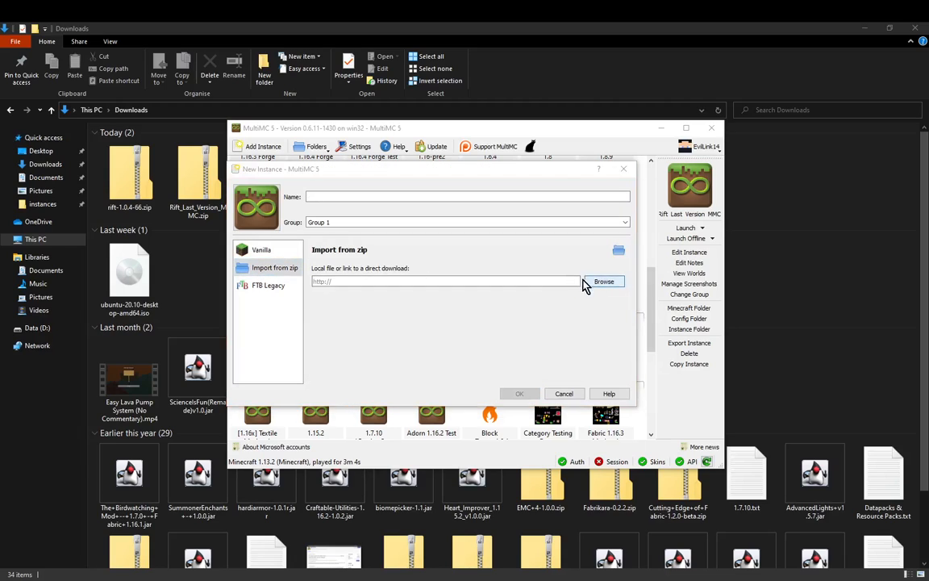
left_click(277, 277)
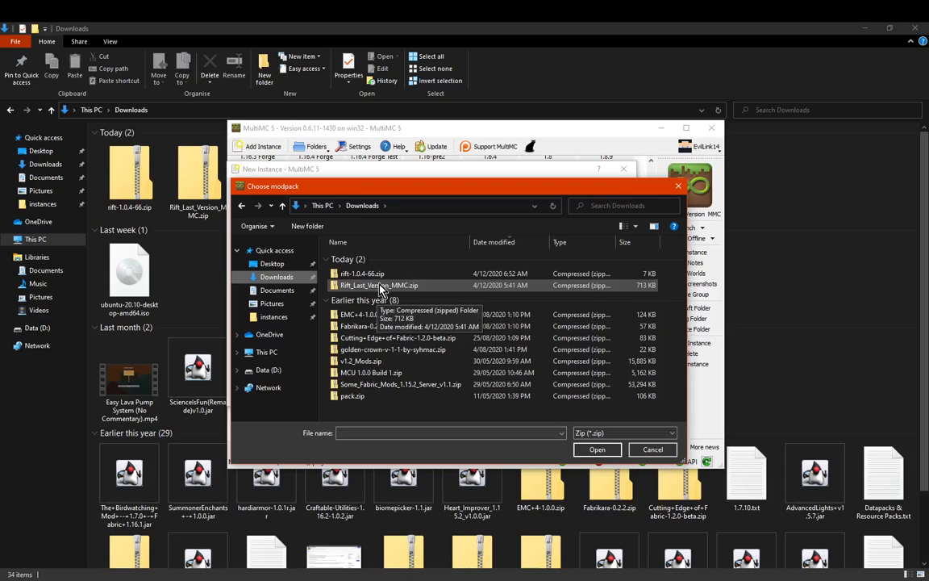
left_click(242, 206)
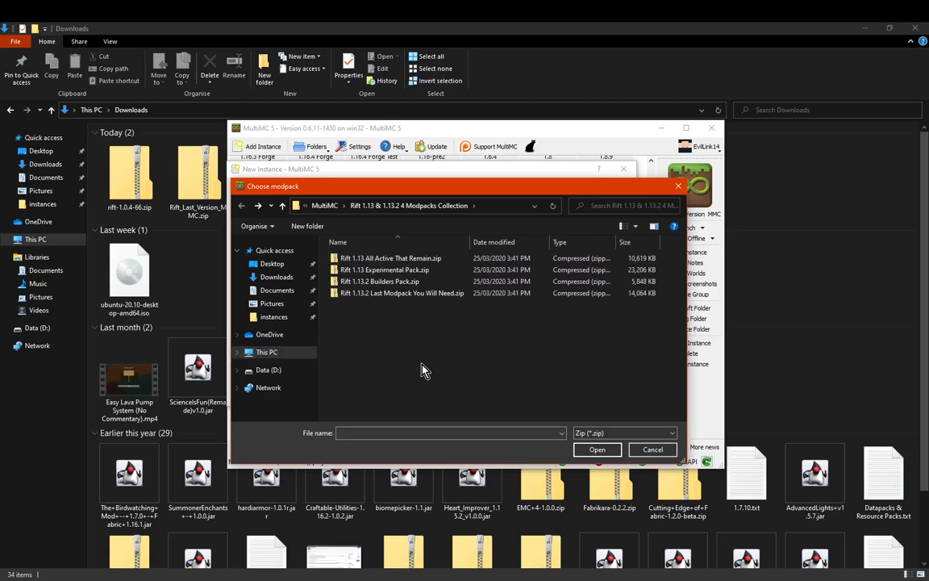
left_click(679, 189)
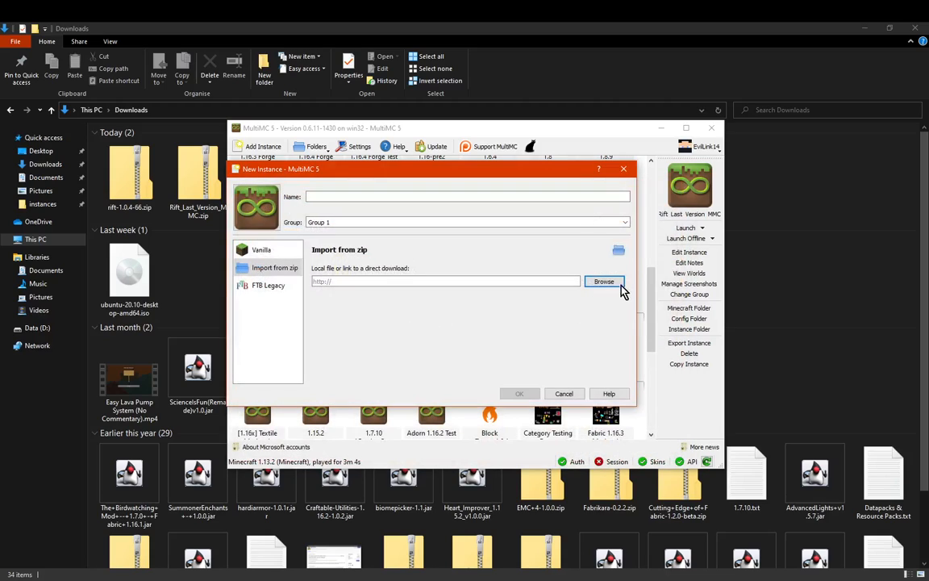
left_click(625, 173)
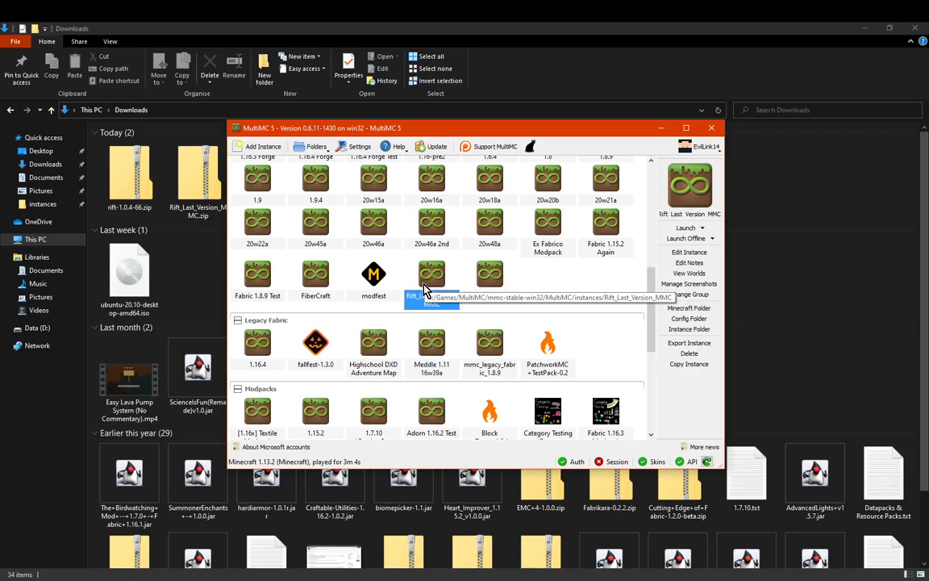
Check the component versions of the Rift_Last_Version_MMC instance and open the mods folder inside its Minecraft folder
left_click(690, 254)
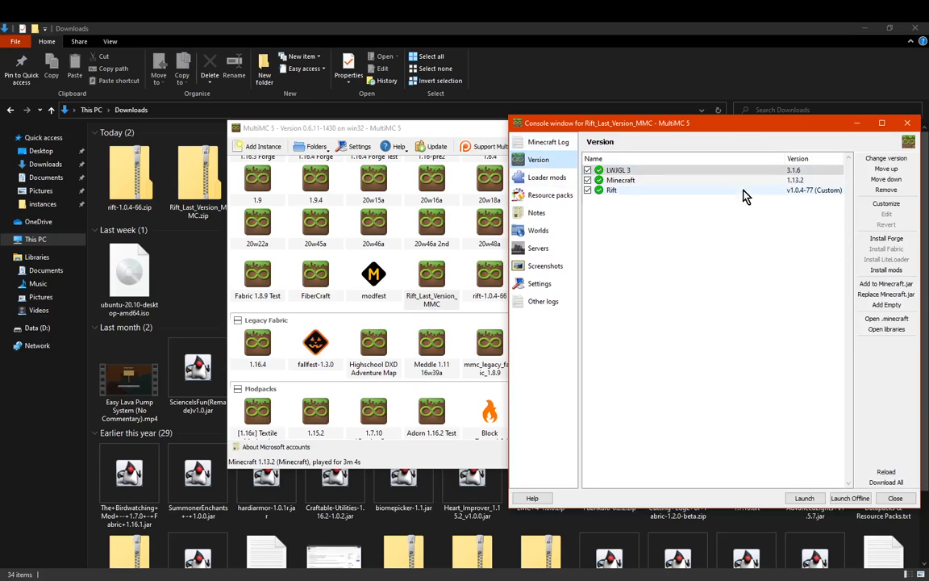
left_click(907, 123)
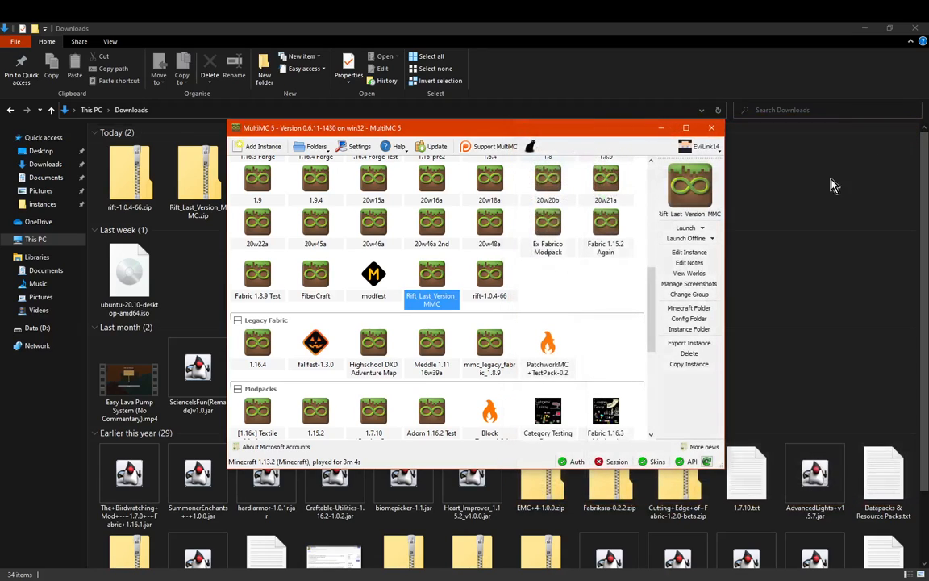
left_click(689, 308)
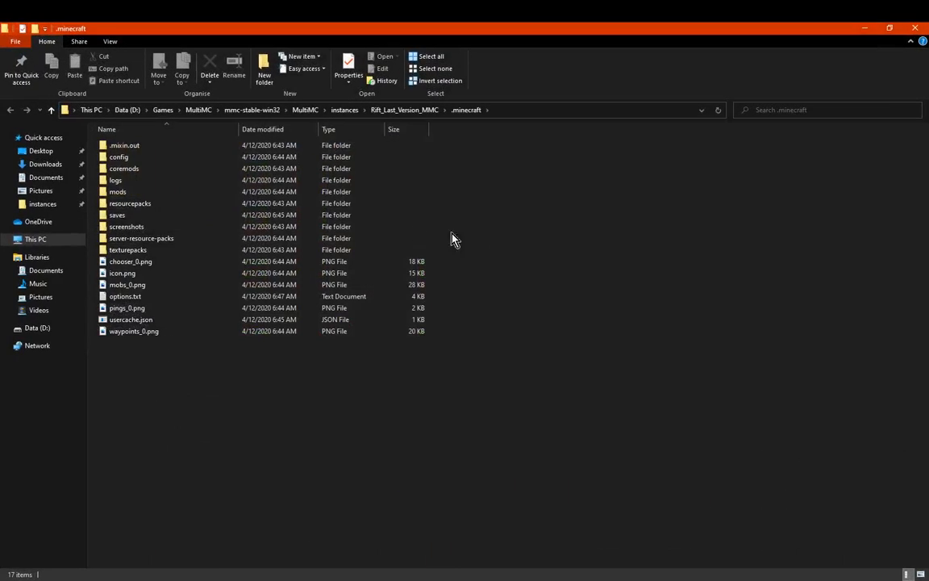
double_click(121, 191)
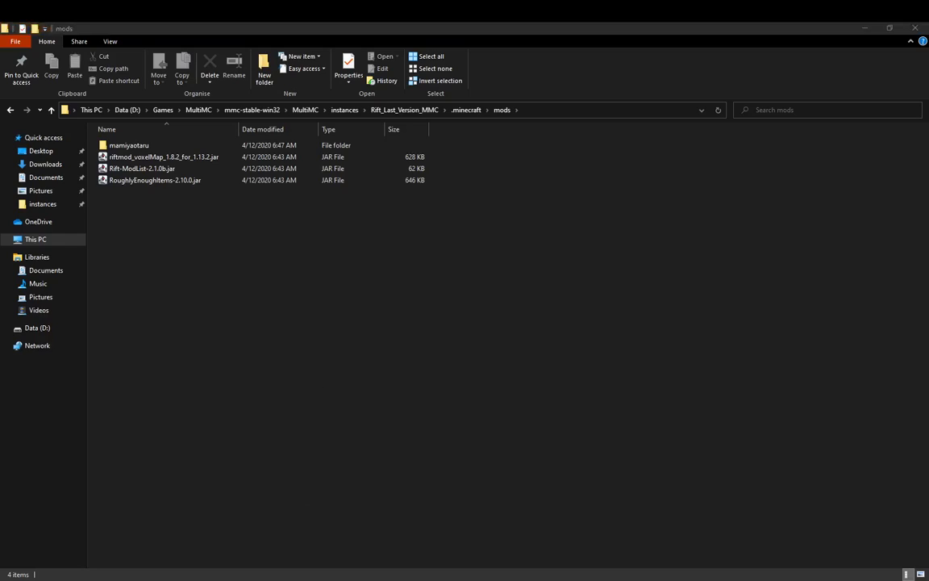
Switch to the Rift forum thread and highlight the Voxel Map mention in the MultiMC RIFT LAST VERSION download description
key("alt+Tab")
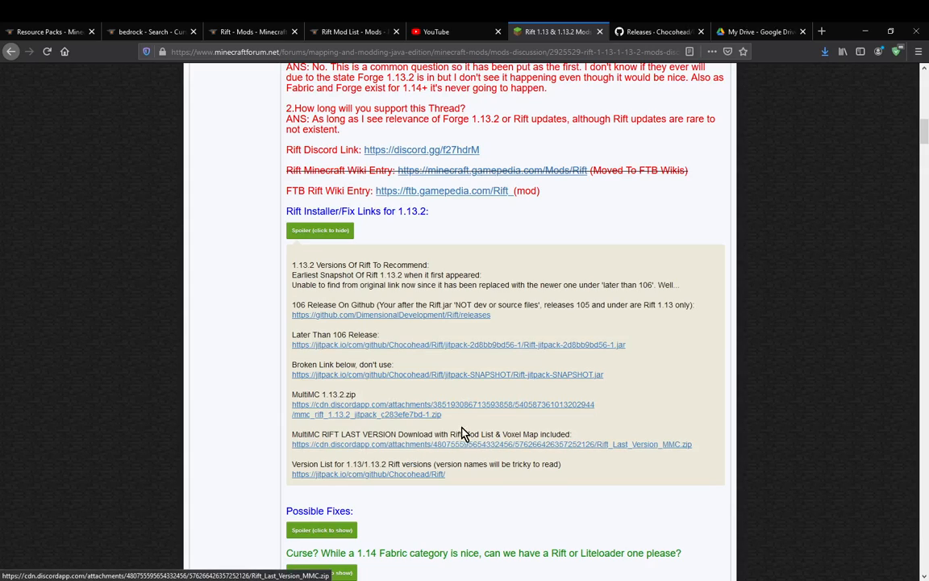
left_click_drag(450, 434, 589, 441)
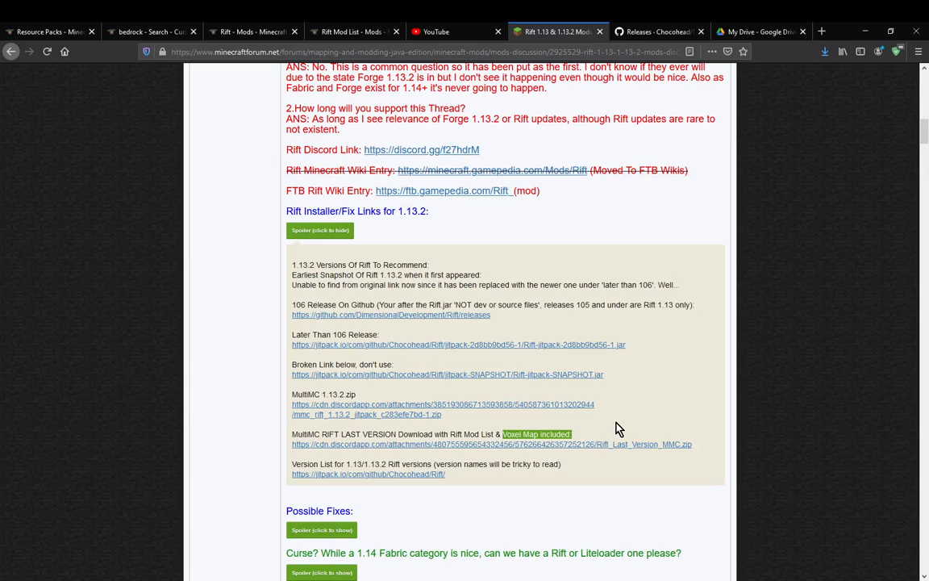
left_click(810, 413)
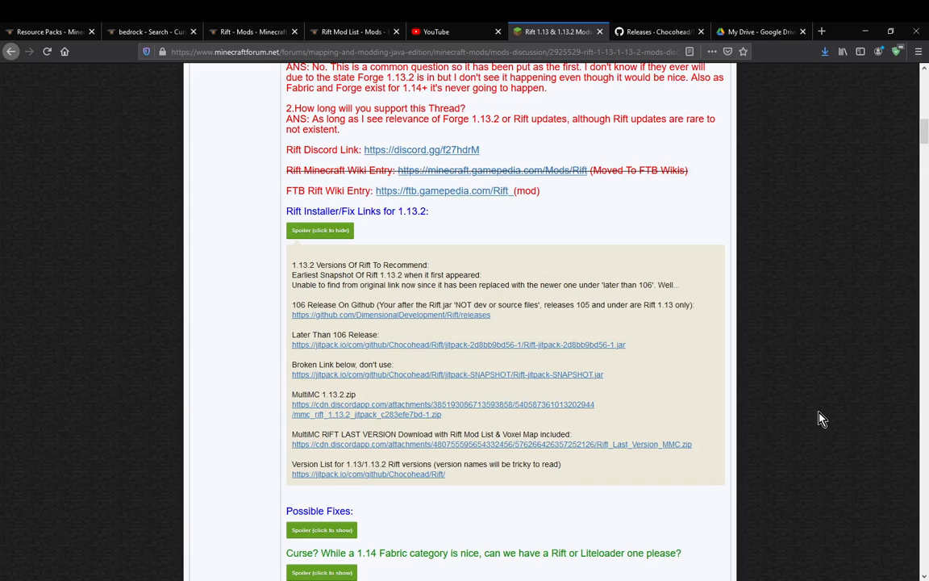
Switch to MultiMC, launch the Rift_Last_Version_MMC instance, and look through the loaded mods list from Minecraft's title screen
left_click(439, 579)
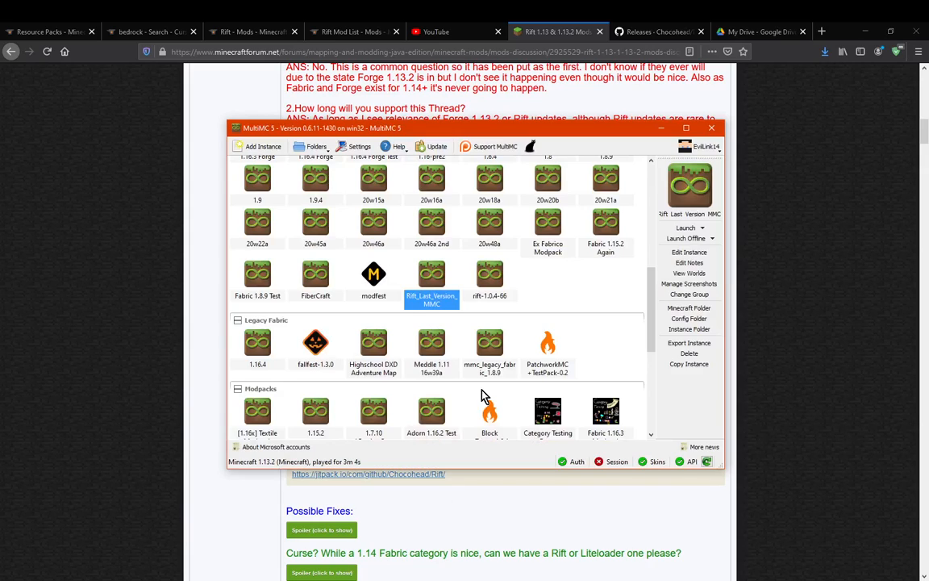
double_click(438, 301)
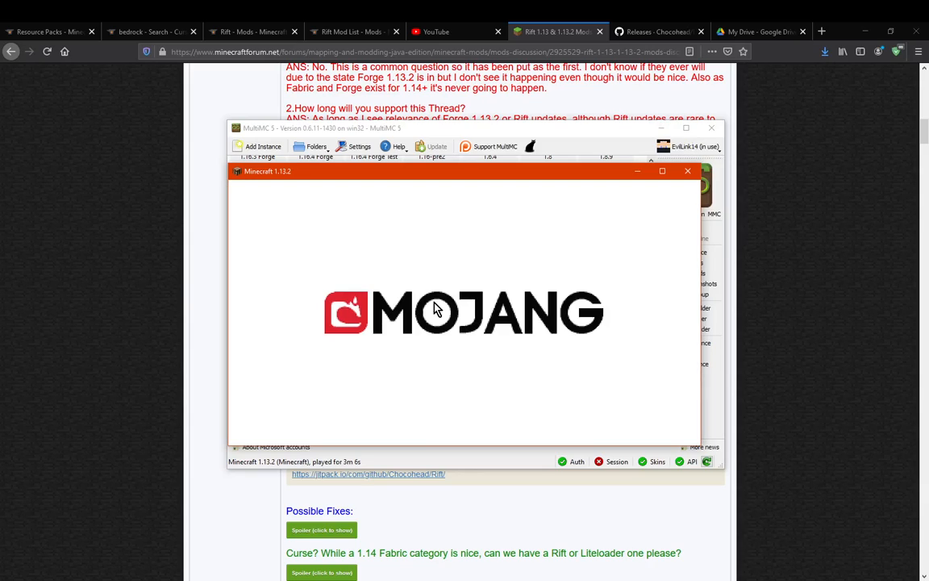
left_click(407, 363)
scroll(493, 368, "down", 2)
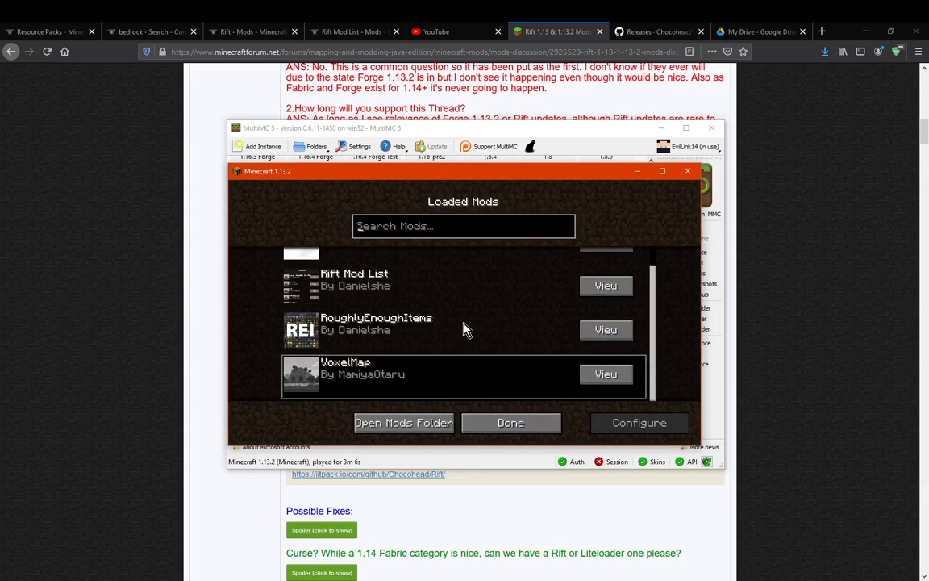
scroll(467, 339, "up", 2)
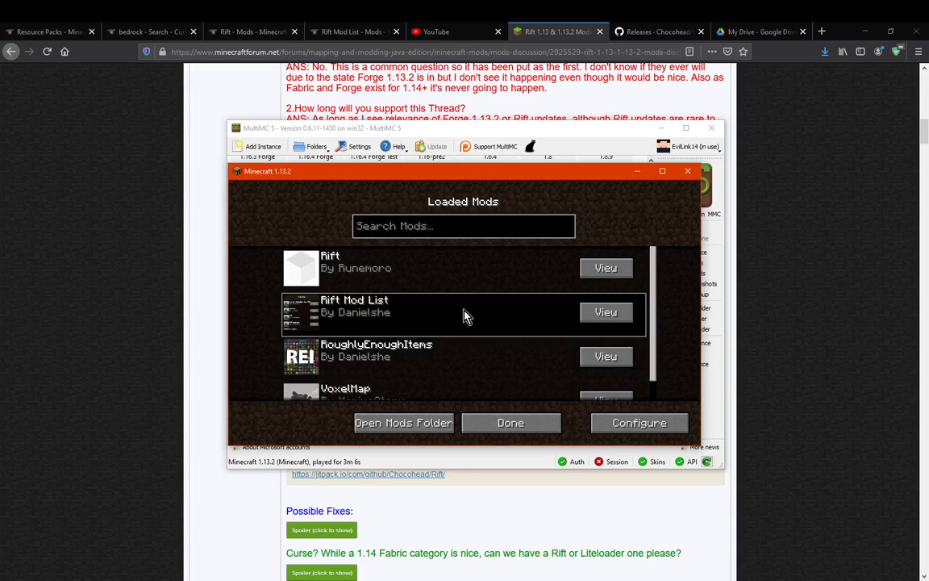
left_click(515, 422)
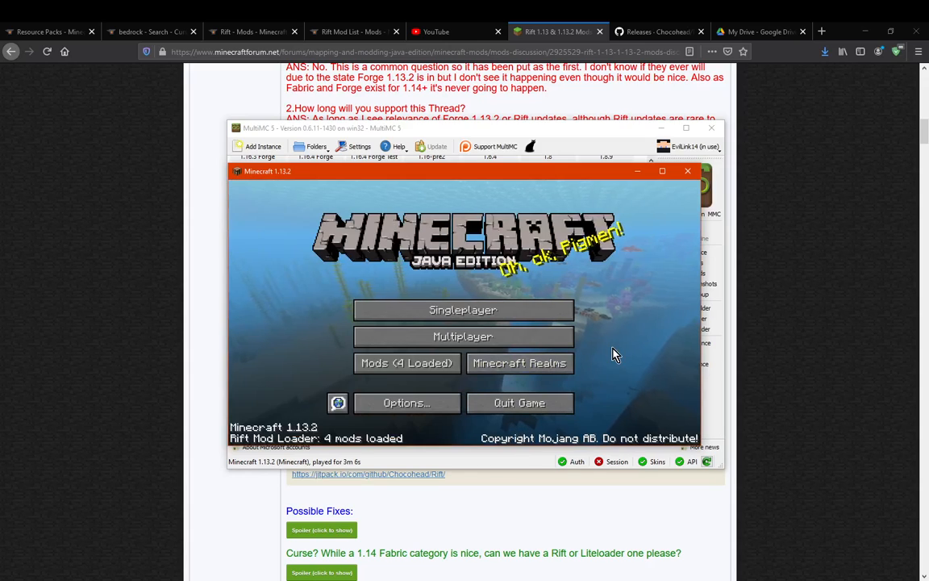
Maximize the game window, load the singleplayer world New World, and view the inventory with its item list
left_click(664, 172)
left_click(468, 272)
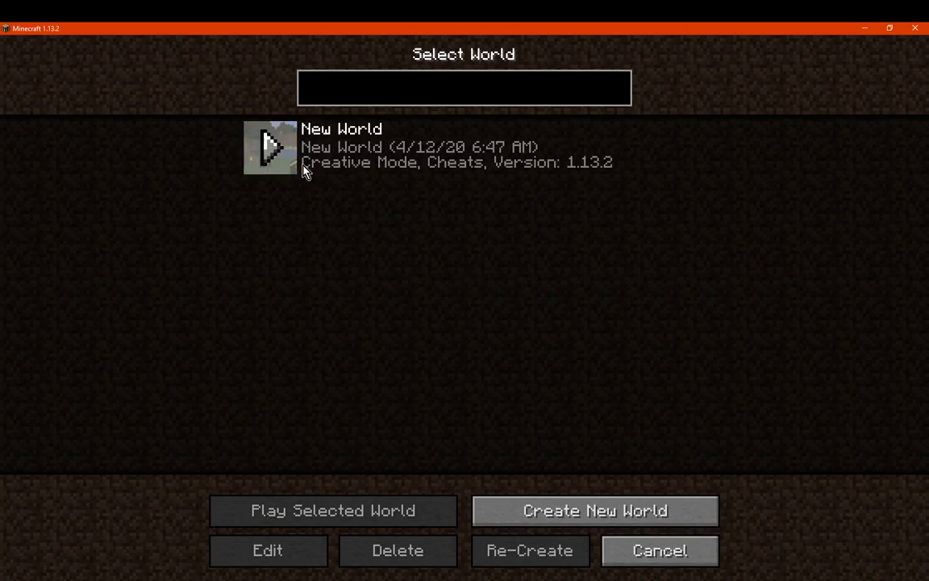
double_click(305, 170)
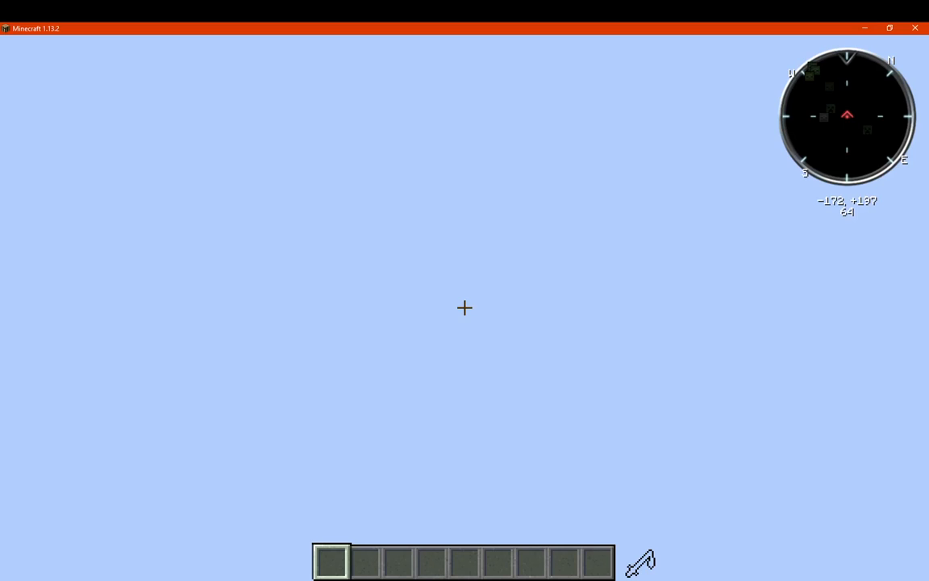
key("e")
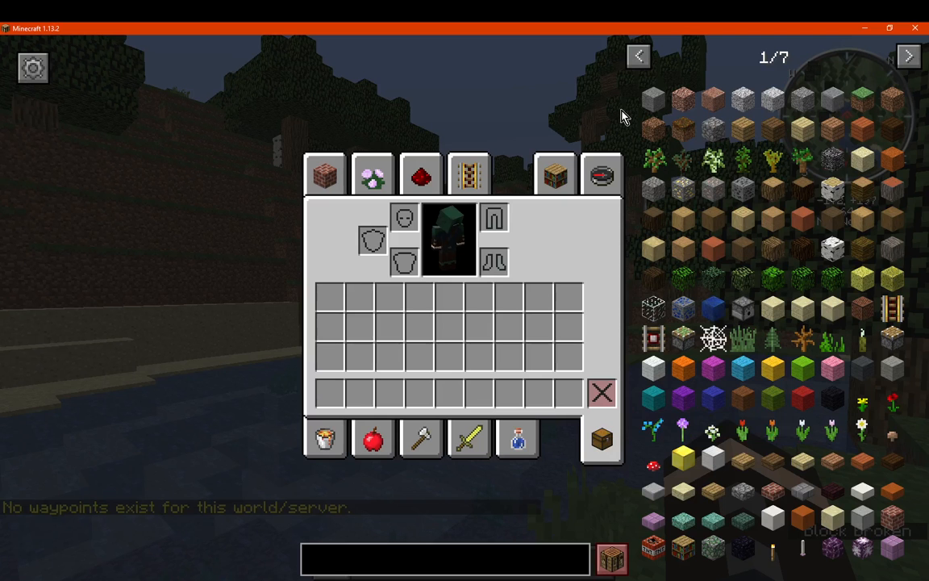
key("Escape")
View the loaded mods from the in-game menu, and save and quit the world and the game
key("Escape")
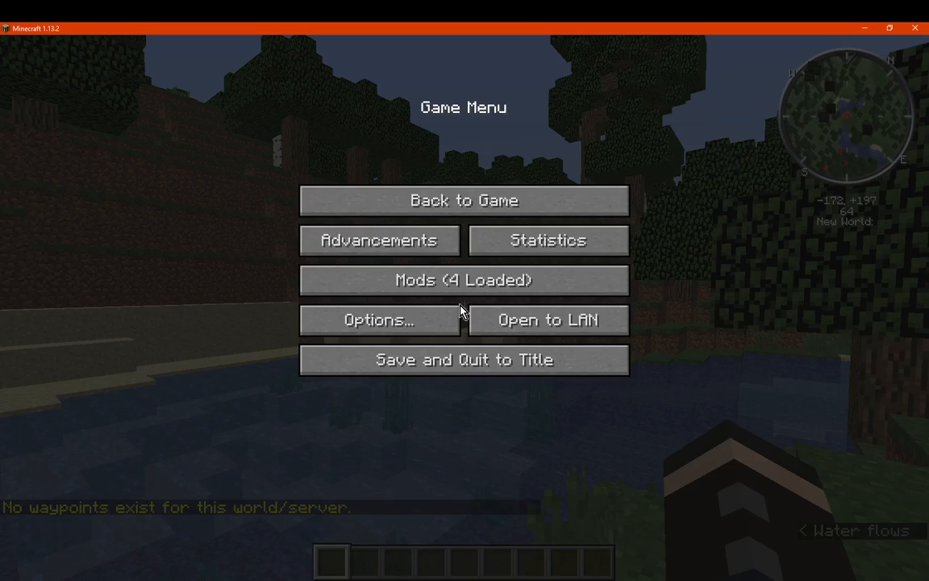
left_click(413, 275)
left_click(535, 547)
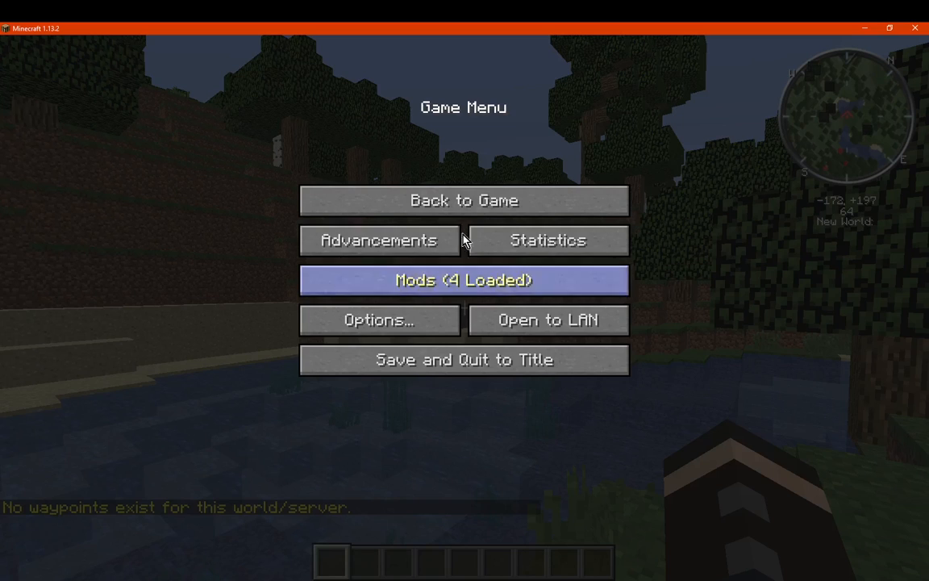
left_click(501, 362)
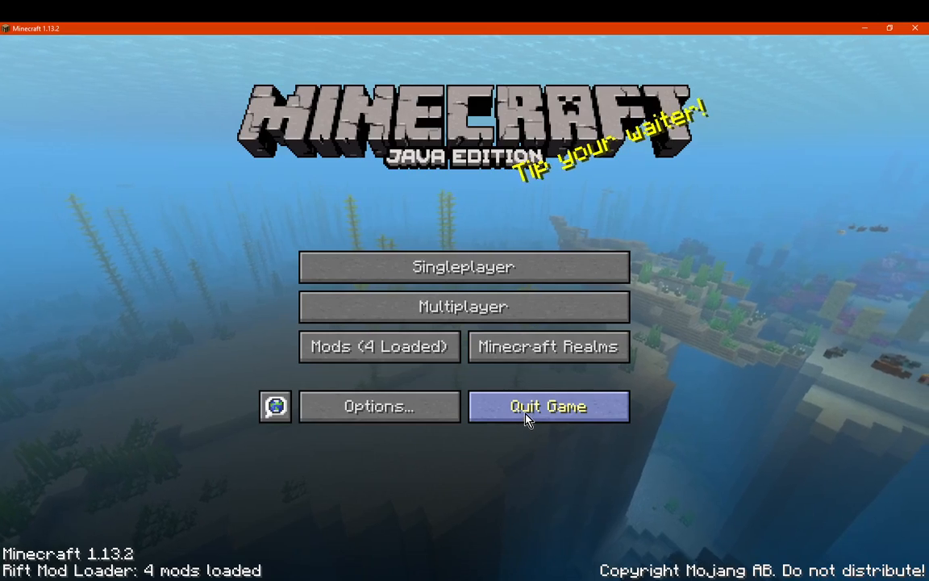
left_click(524, 415)
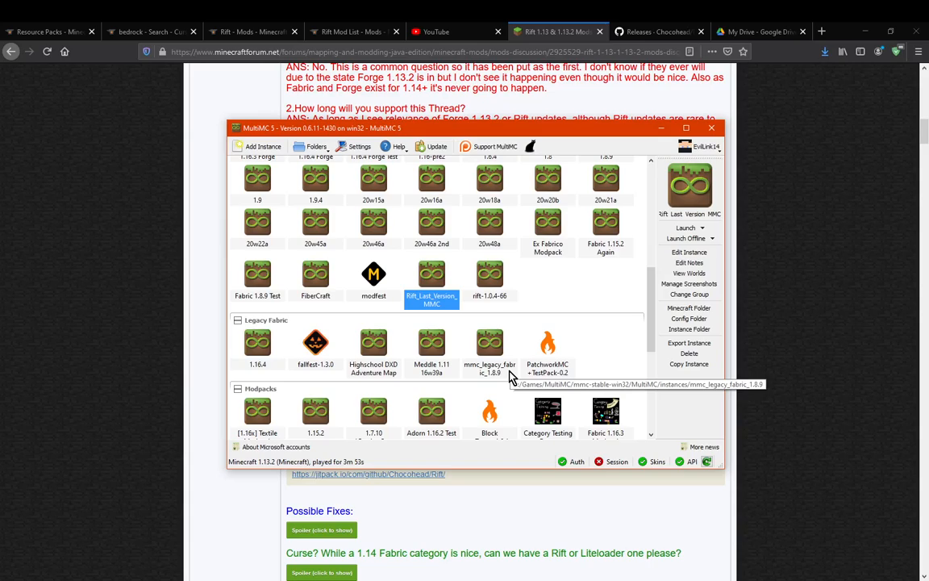
Check the component versions and loader mods of the rift-1.0.4-66 instance, and look over the other Rift instances in MultiMC
left_click(490, 276)
left_click(691, 253)
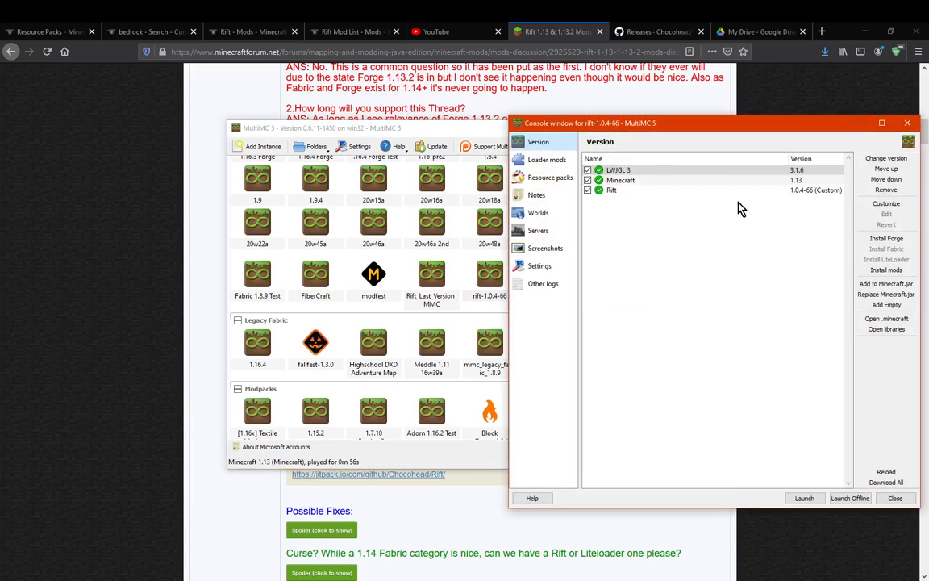
left_click(549, 160)
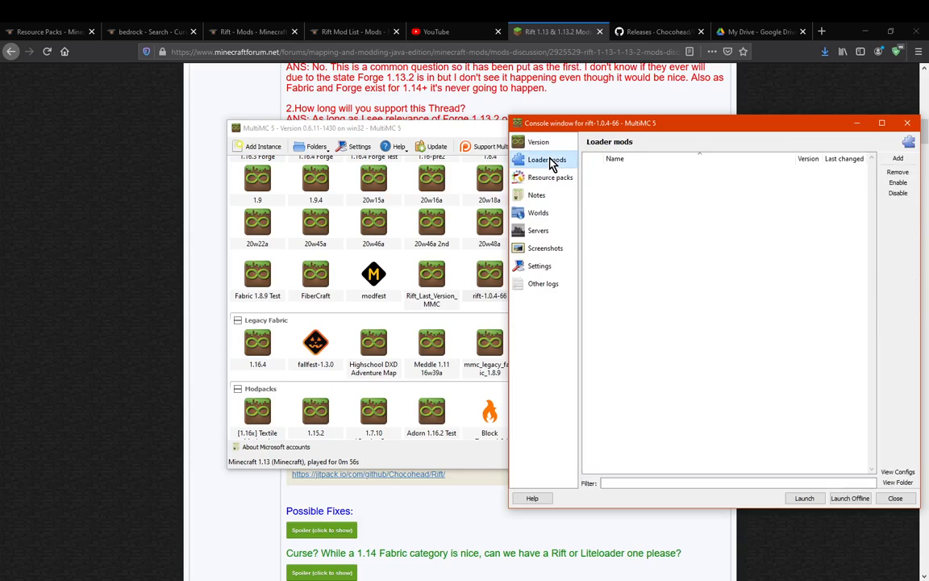
left_click(907, 125)
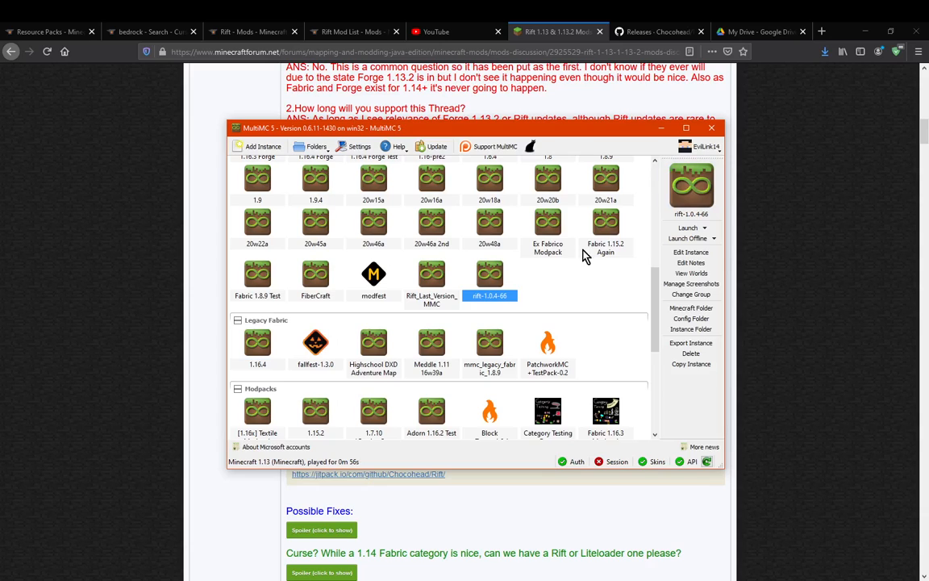
scroll(567, 302, "up", 3)
scroll(567, 302, "up", 3)
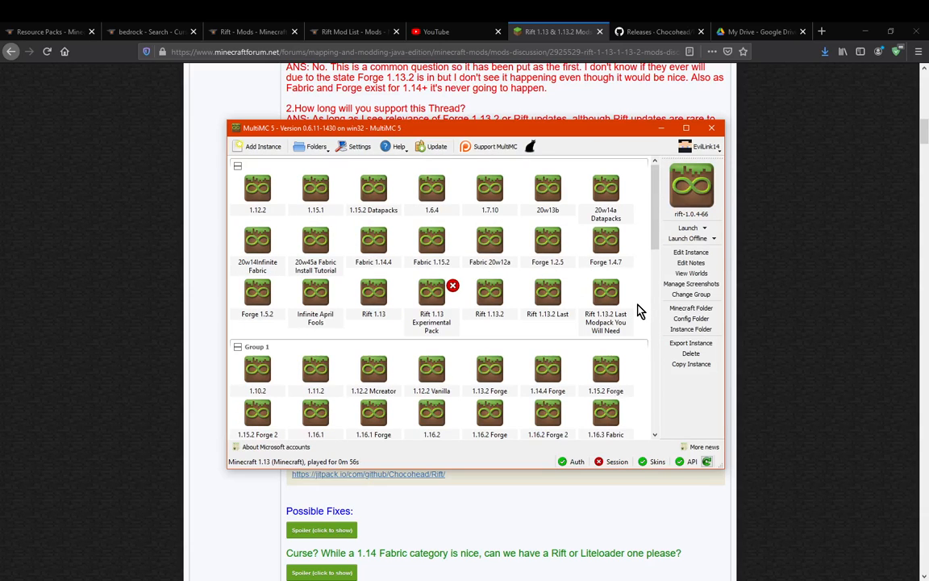
Switch to the Rift forum thread, collapse the Rift Installer/Fix Links spoiler, and expand the Rift Release Version Mod Links spoiler
left_click(183, 272)
scroll(182, 272, "up", 1)
left_click(322, 286)
scroll(230, 307, "down", 7)
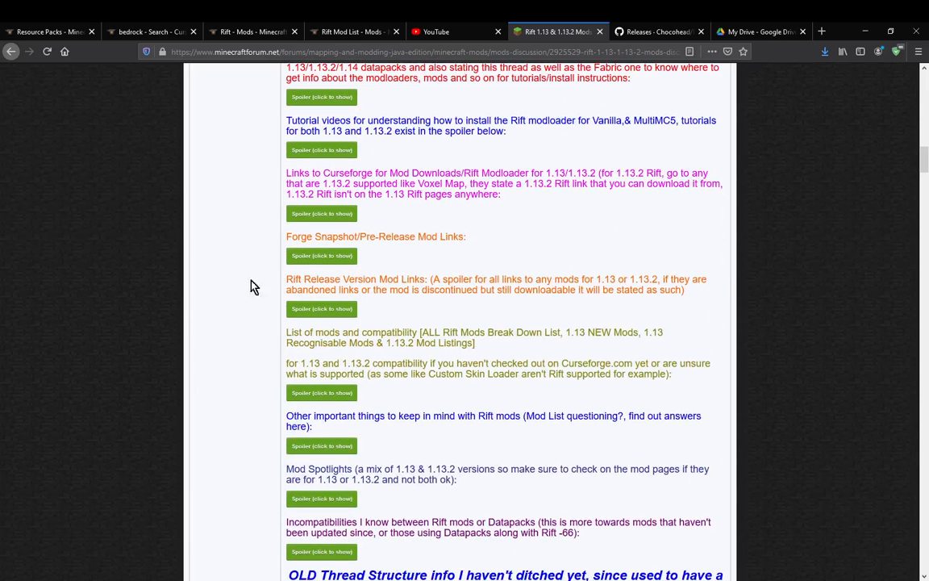
left_click(322, 308)
Look through the mod links listed in the Rift Release Version Mod Links spoiler and return to its first entries
scroll(388, 346, "down", 1)
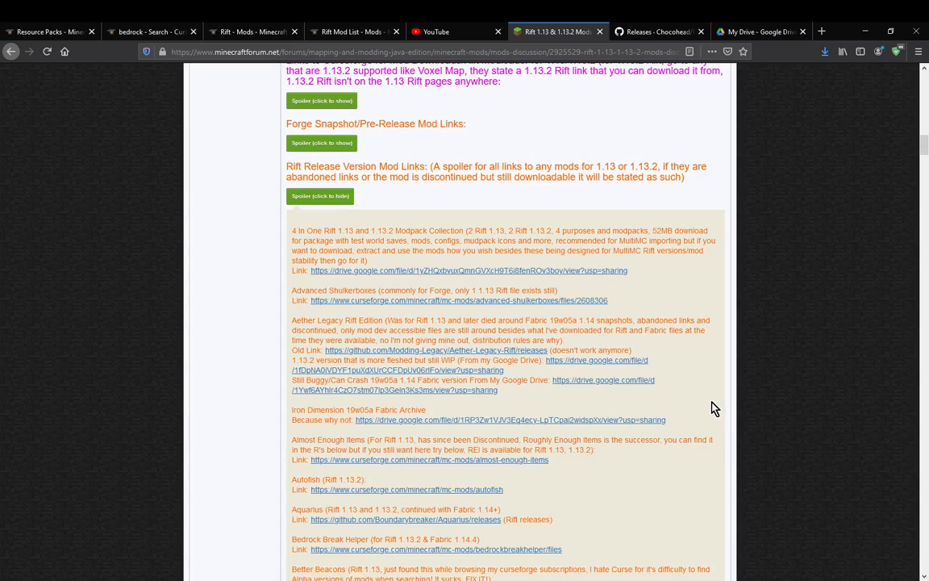
scroll(710, 407, "down", 1)
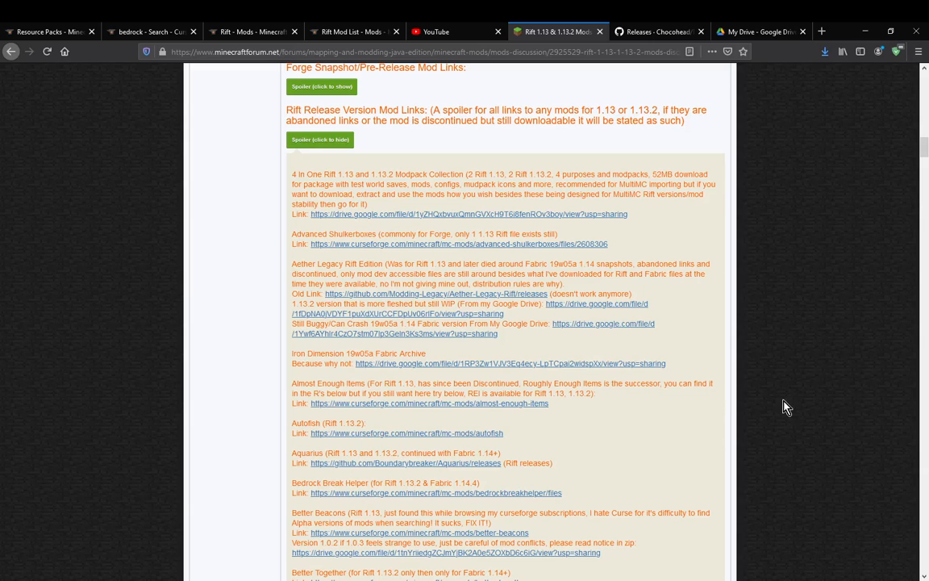
scroll(693, 401, "down", 1)
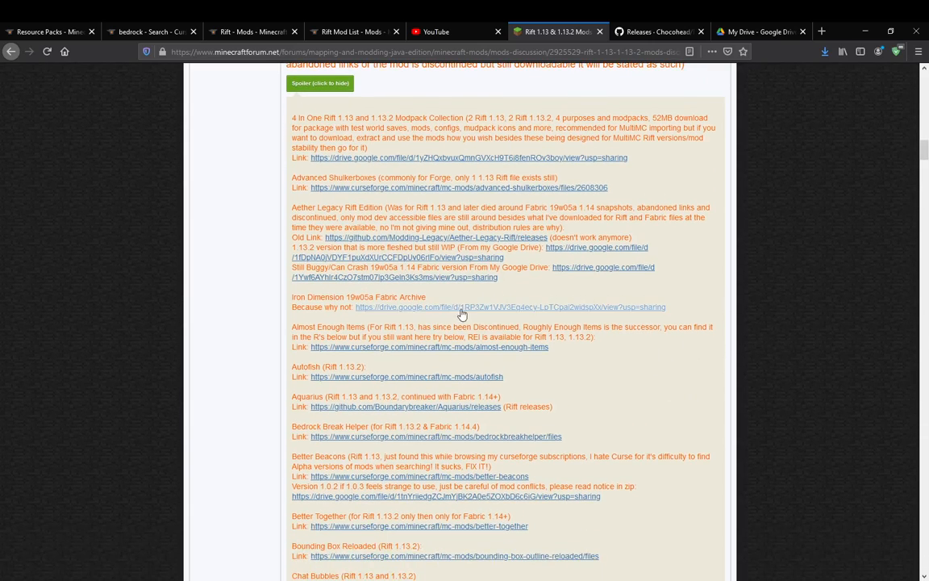
scroll(710, 352, "down", 2)
scroll(750, 355, "down", 6)
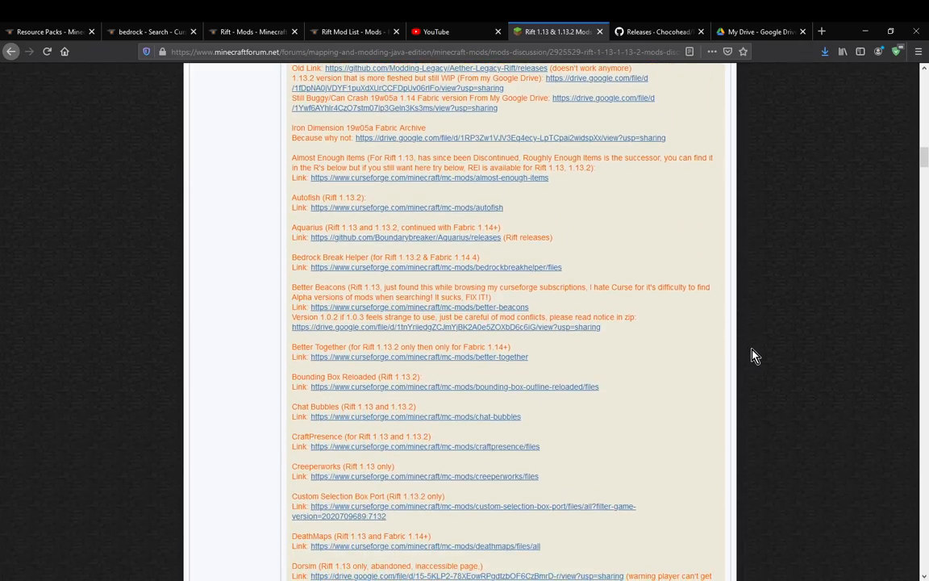
scroll(750, 355, "down", 2)
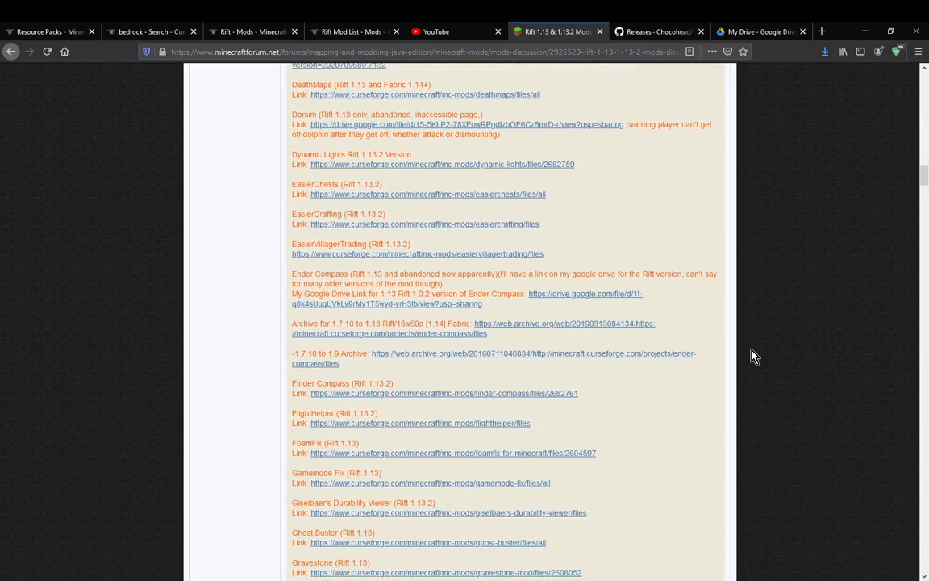
scroll(749, 355, "down", 6)
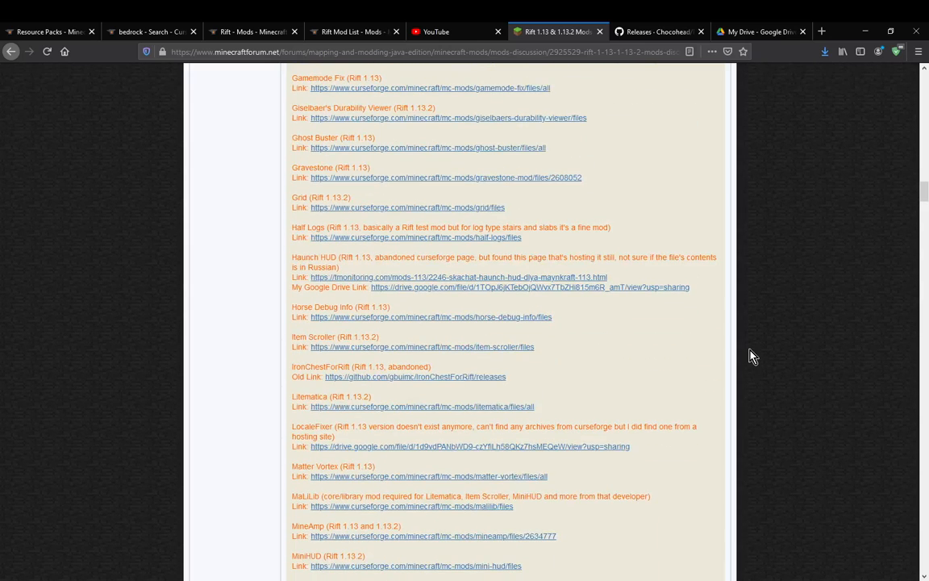
scroll(751, 355, "up", 6)
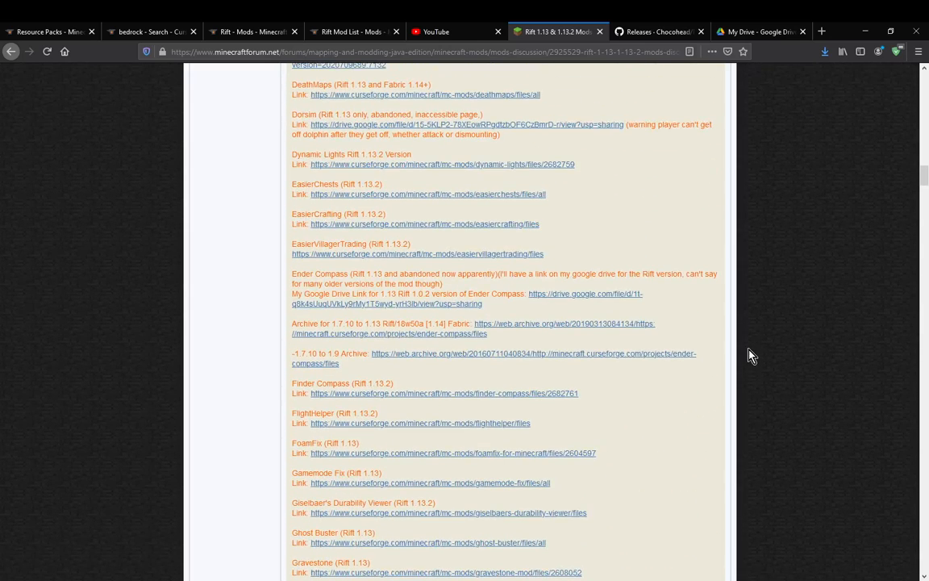
scroll(751, 356, "up", 5)
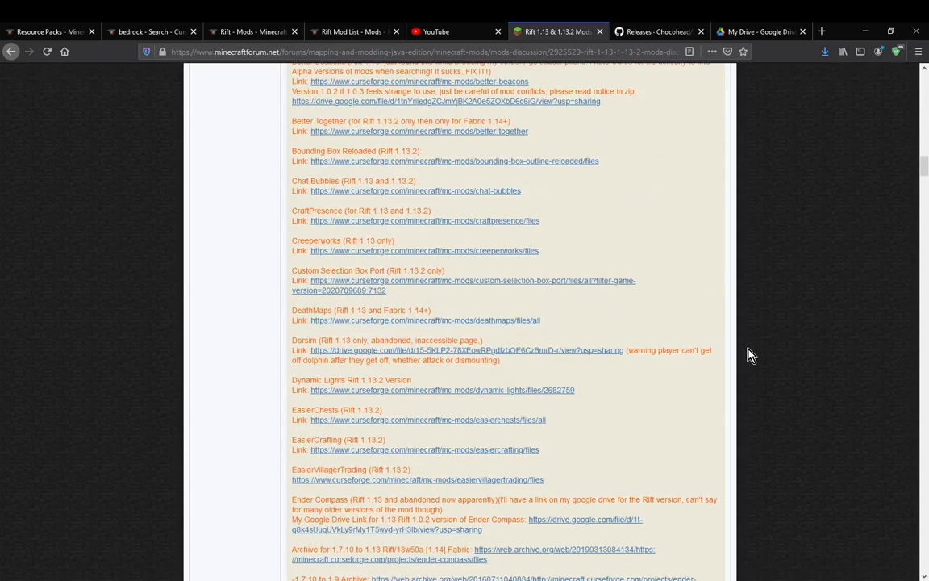
scroll(751, 355, "up", 6)
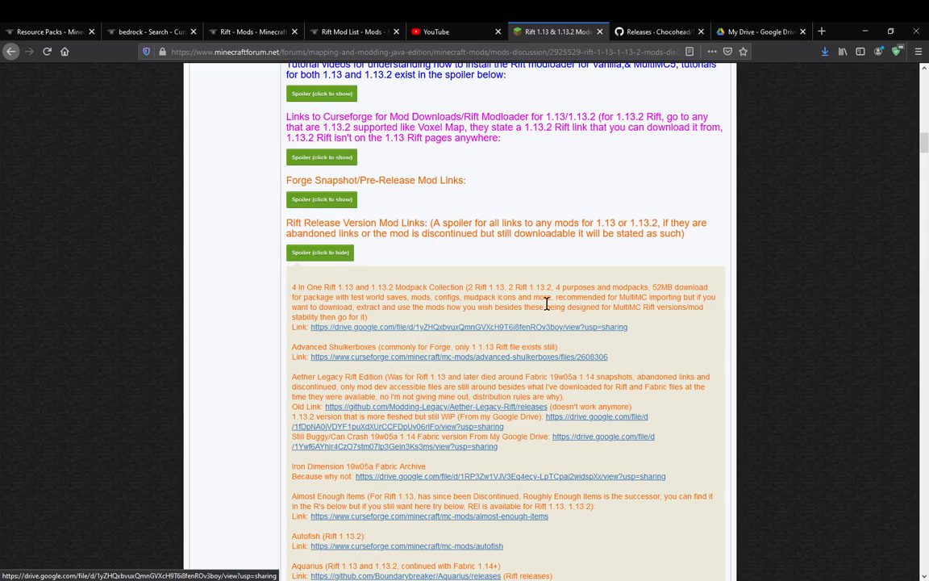
Highlight the "2 Rift 1.13, 2 Rift 1.13.2, 4 purposes and modpacks" note and collapse the Rift Release Version Mod Links spoiler
left_click_drag(467, 287, 650, 286)
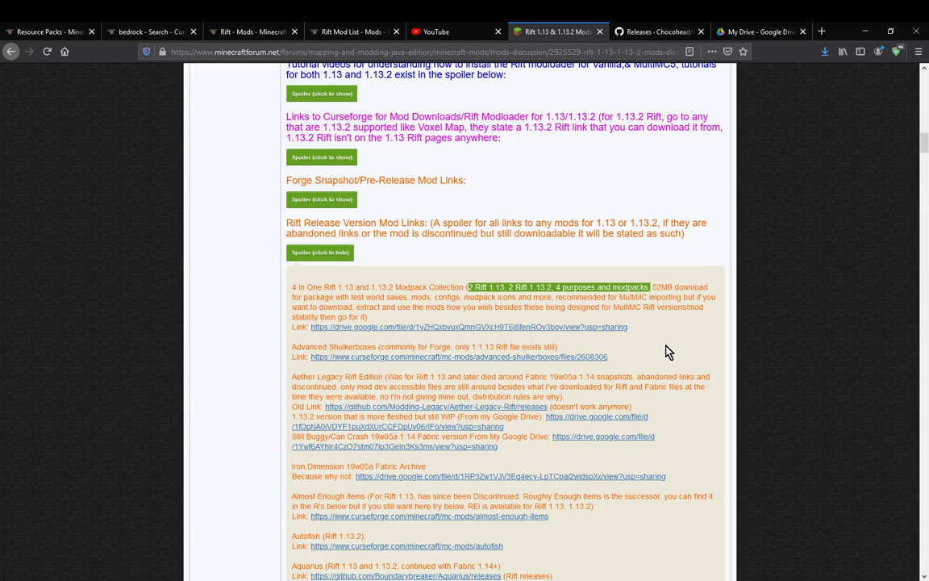
left_click(331, 268)
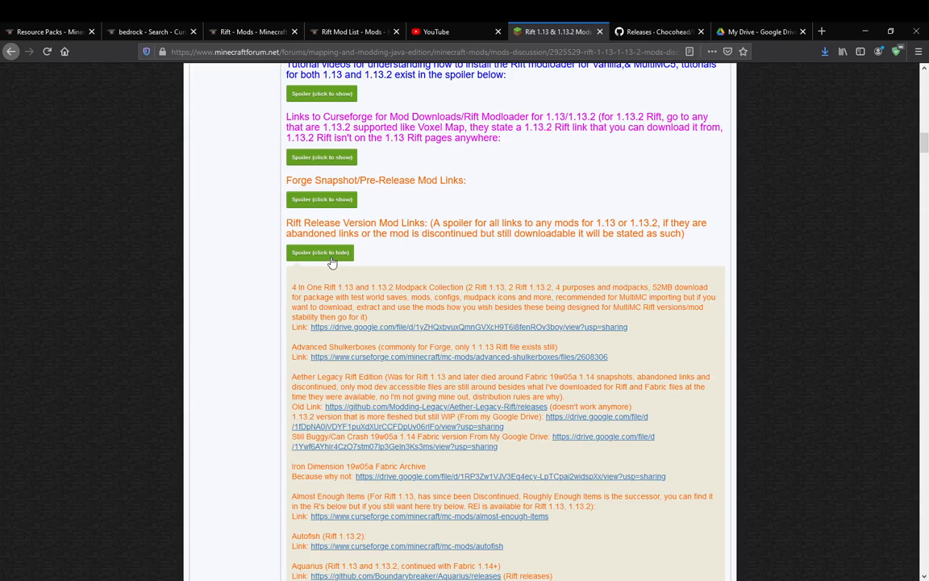
left_click(331, 259)
Switch to File Explorer, locate the modpack collection zip in the MultiMC folder, and open the extracted Rift 1.13 & 1.13.2 4 Modpacks Collection folder
mouse_move(161, 577)
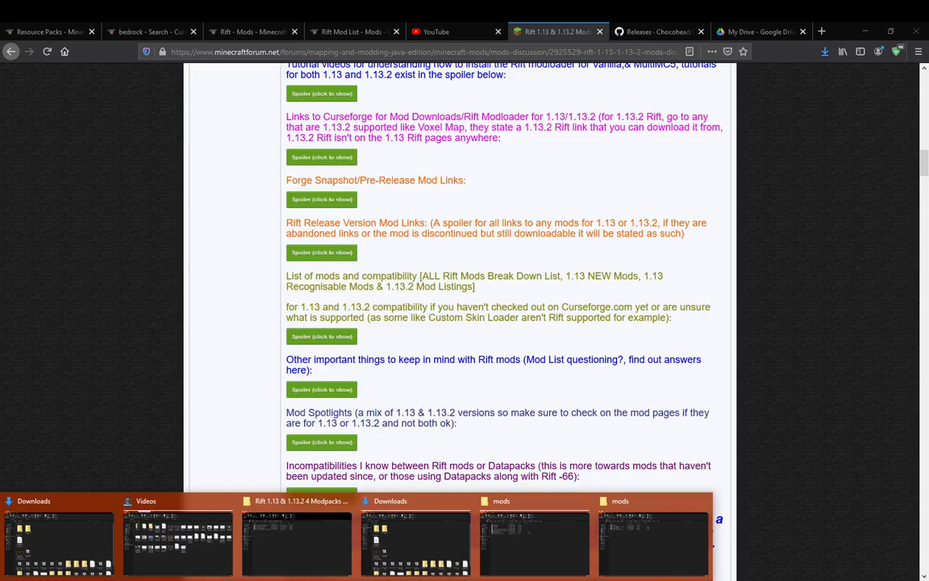
left_click(291, 542)
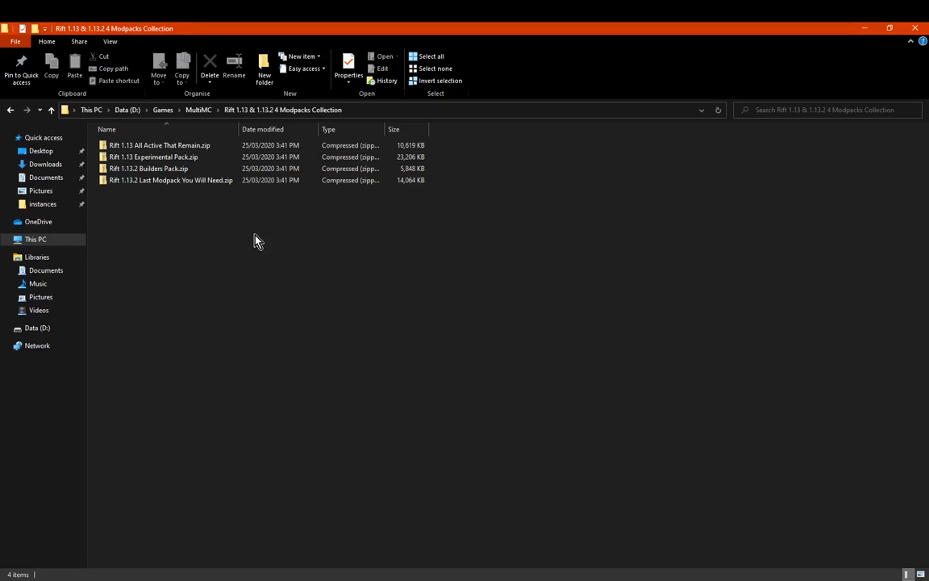
left_click(198, 110)
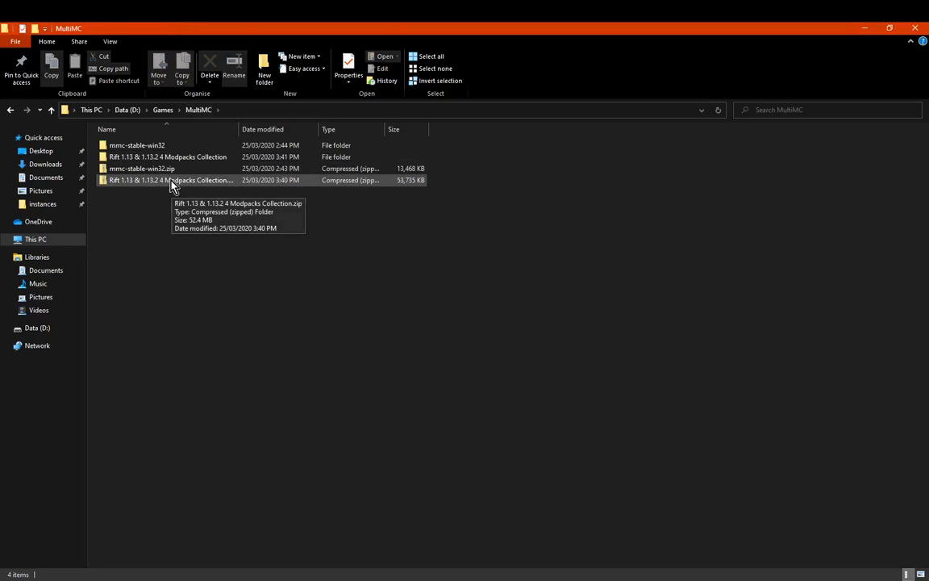
right_click(141, 182)
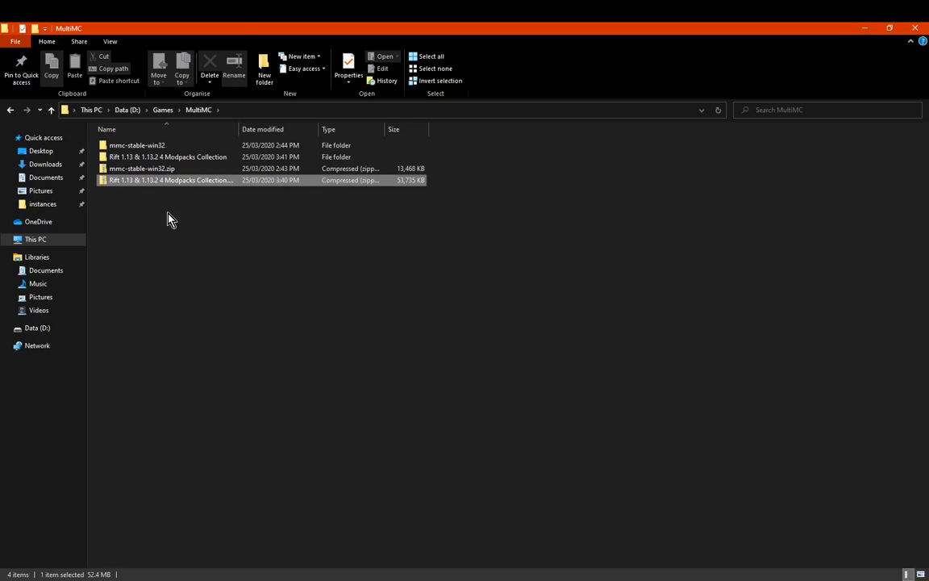
left_click(452, 264)
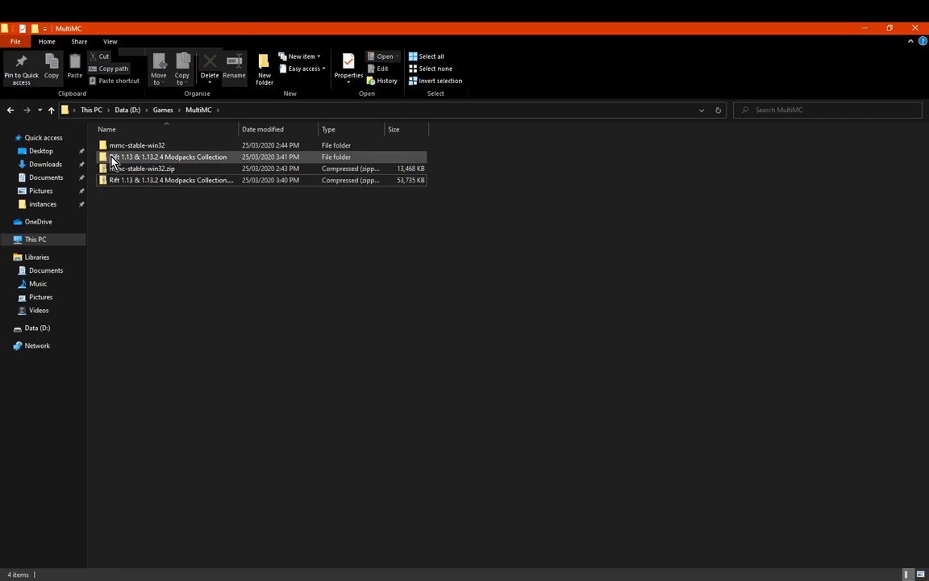
double_click(141, 158)
left_click_drag(164, 243, 141, 125)
left_click(205, 291)
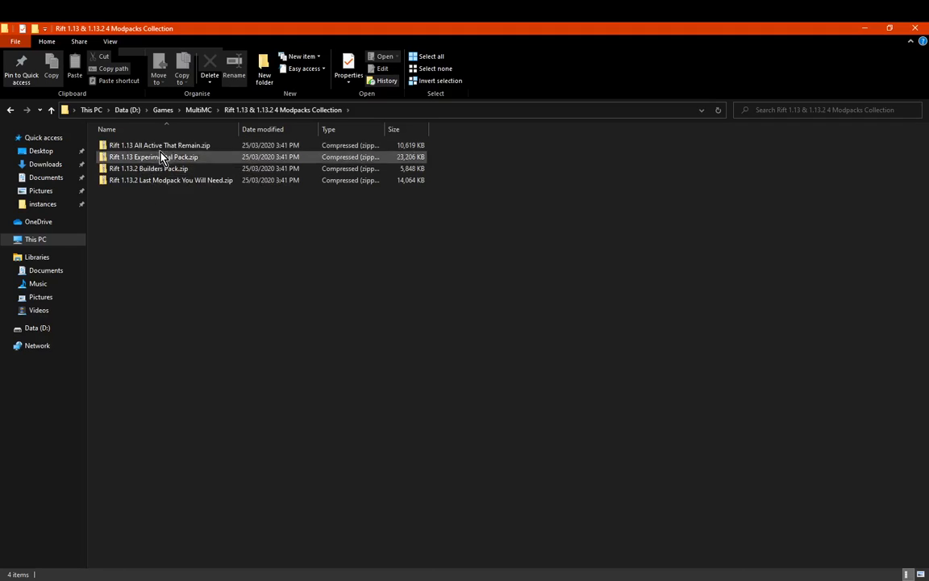
Open Rift 1.13 Experimental Pack.zip and browse to the mods folder inside its .minecraft folder
left_click(145, 159)
double_click(145, 148)
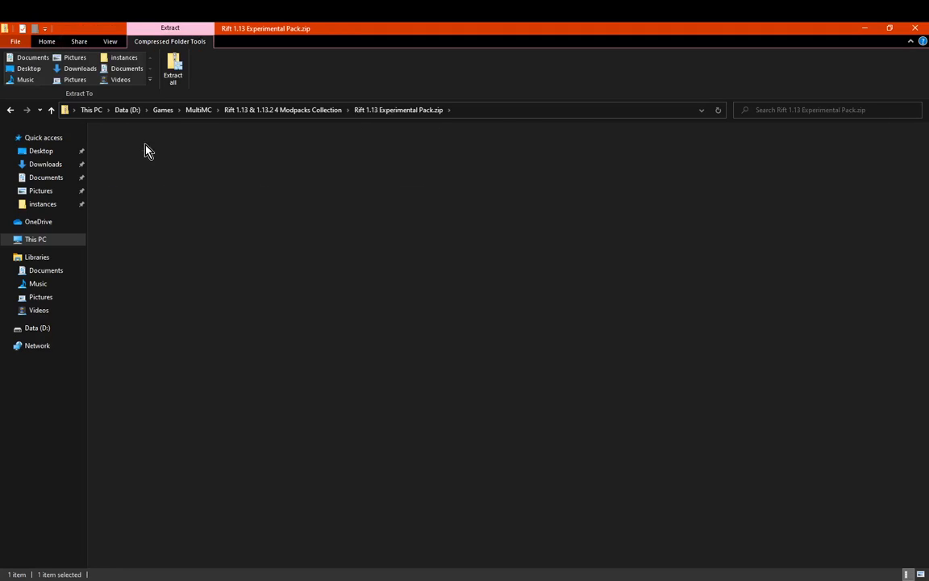
double_click(134, 147)
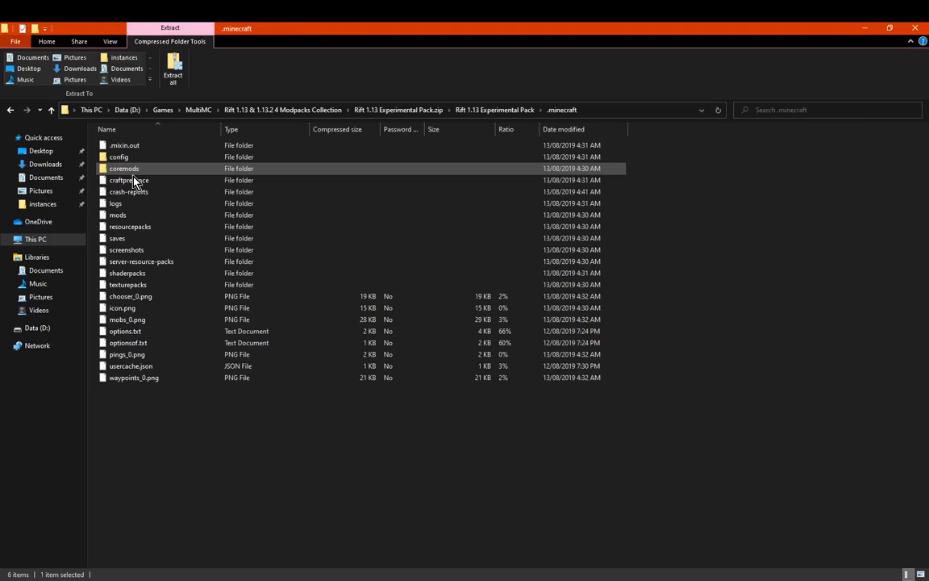
double_click(132, 218)
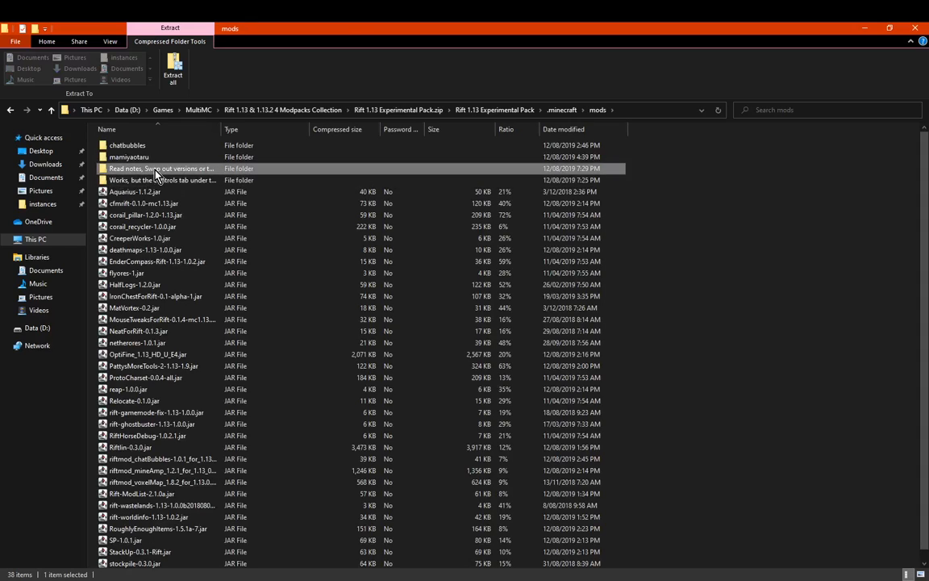
Open the "Read notes, Swap out versions or test mods" folder, read its Notes.txt, and close the file
double_click(153, 180)
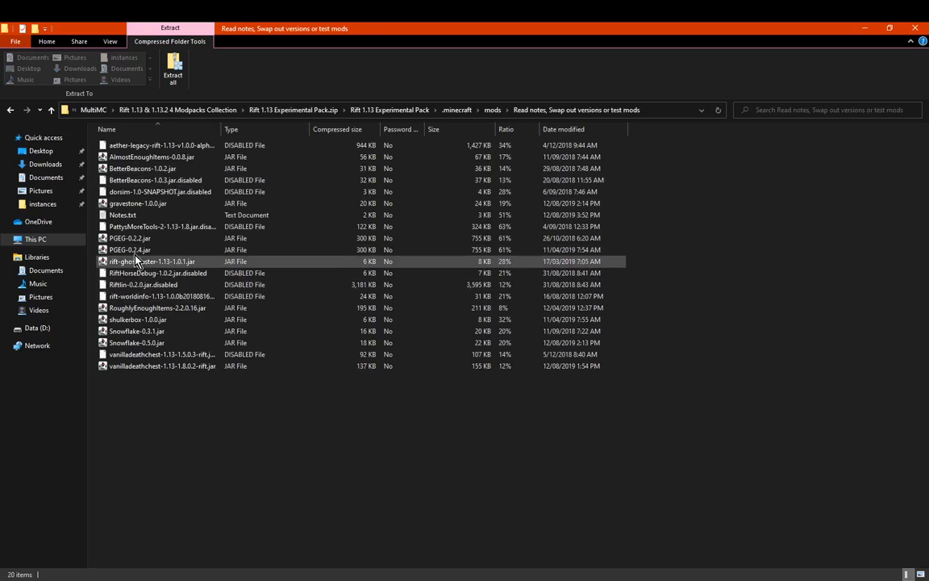
double_click(129, 215)
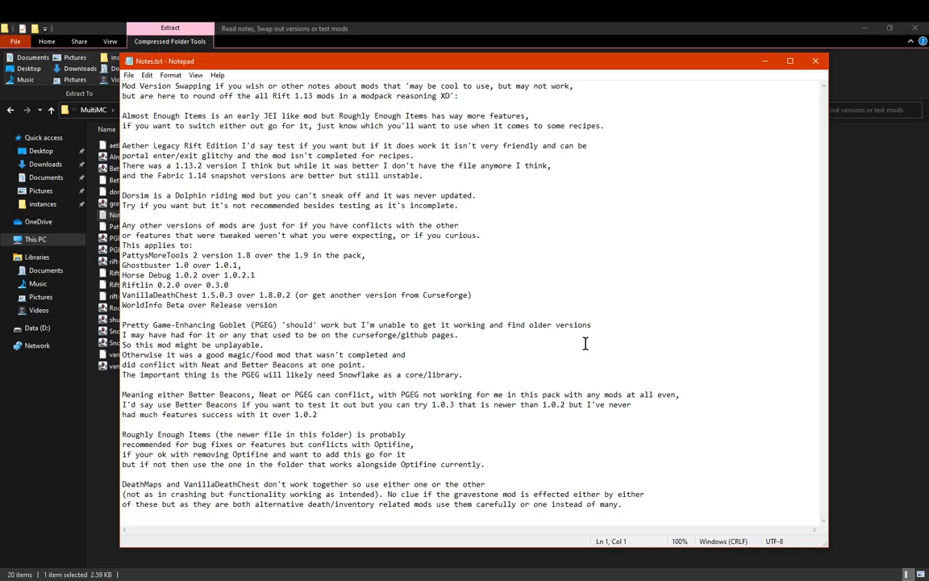
left_click(816, 61)
left_click(361, 465)
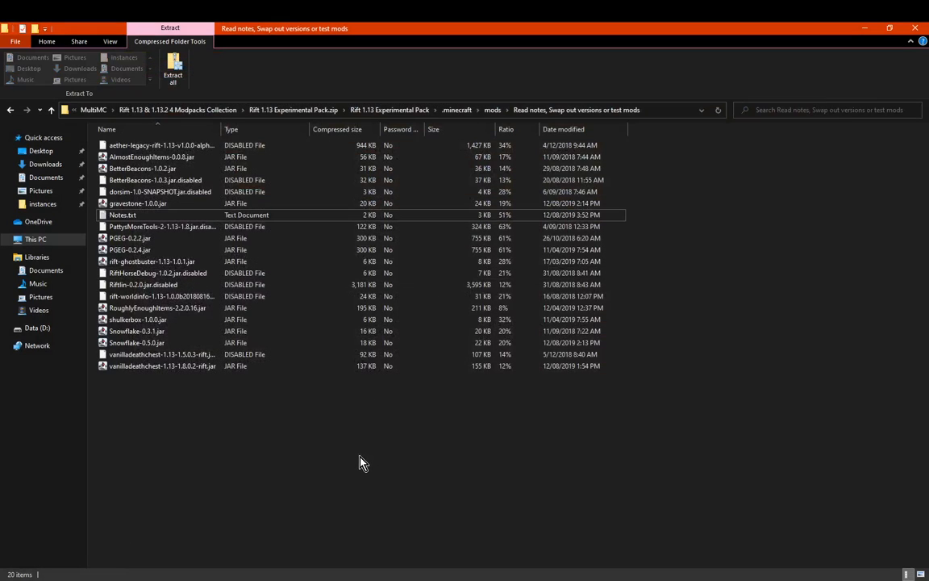
Return to the modpacks collection folder and examine the mods folder inside Rift 1.13.2 Builders Pack.zip
left_click(225, 111)
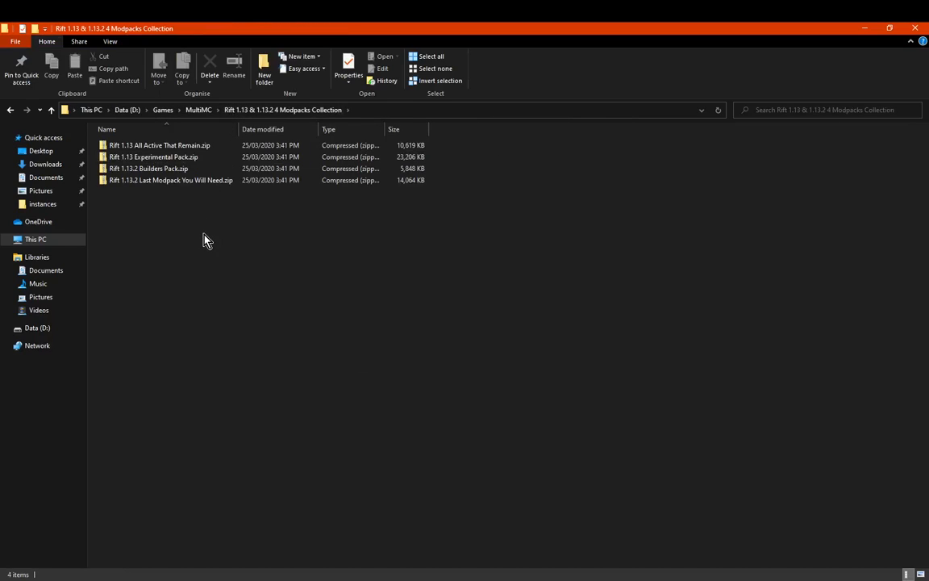
double_click(190, 169)
double_click(151, 147)
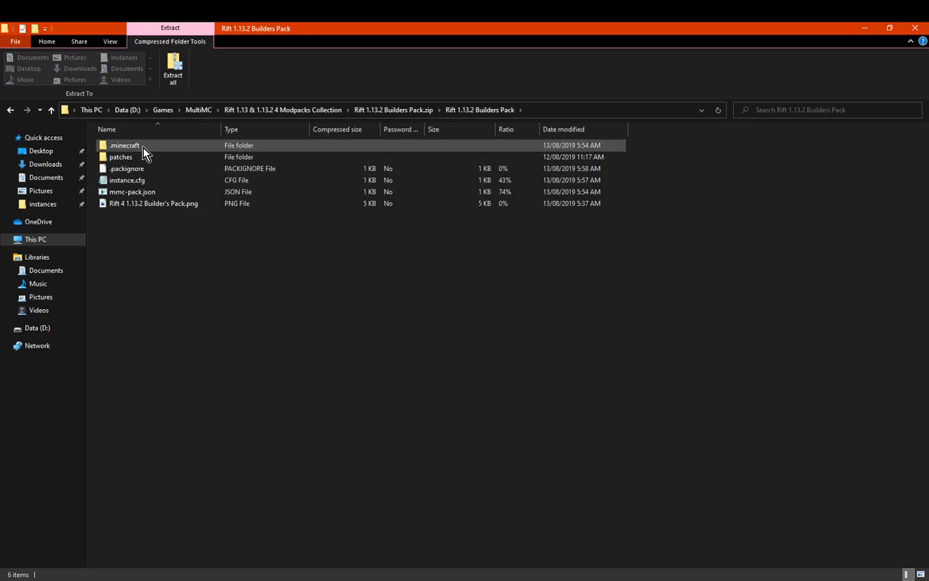
double_click(144, 147)
double_click(136, 205)
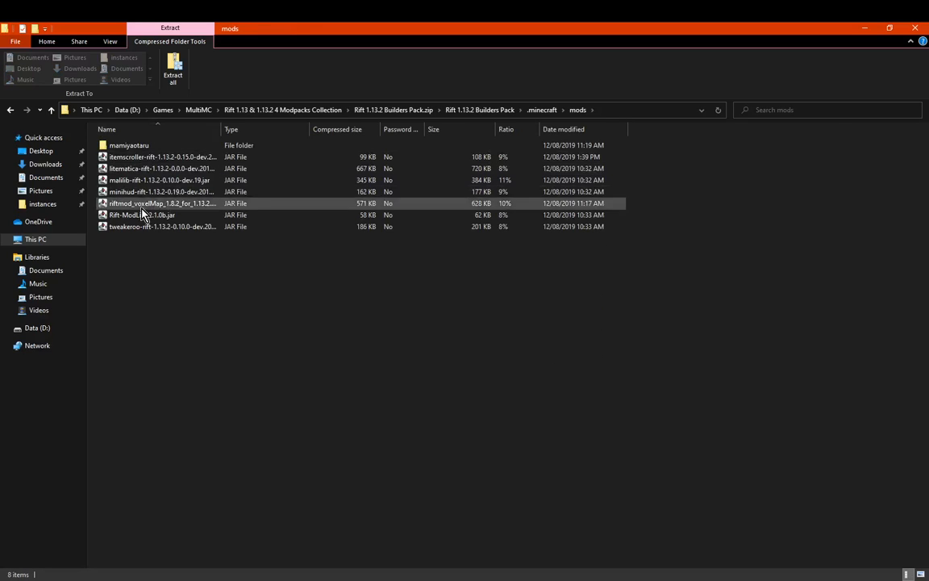
left_click_drag(188, 268, 158, 151)
left_click(175, 311)
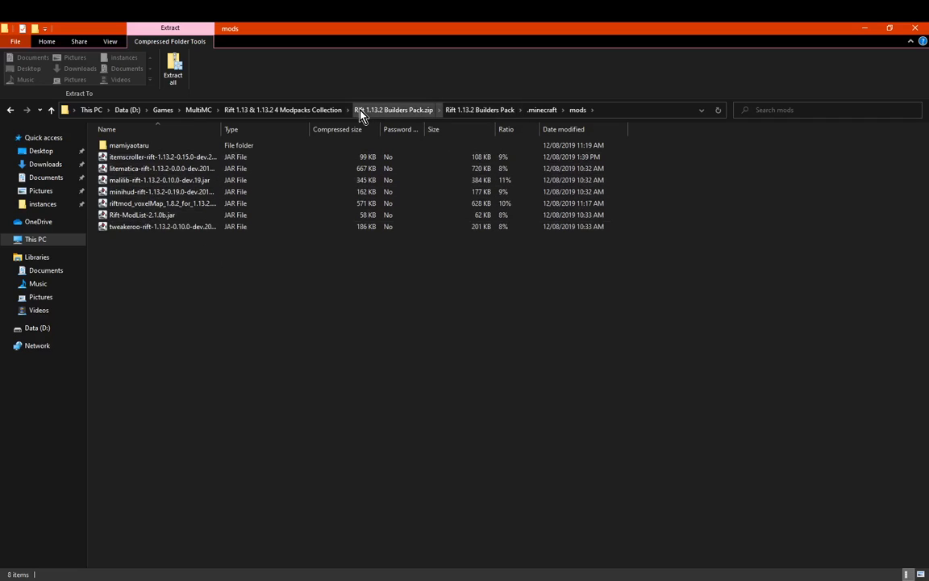
Return to the modpacks collection folder and open the mods folder inside Rift 1.13.2 Last Modpack You Will Need.zip
left_click(334, 111)
left_click(182, 182)
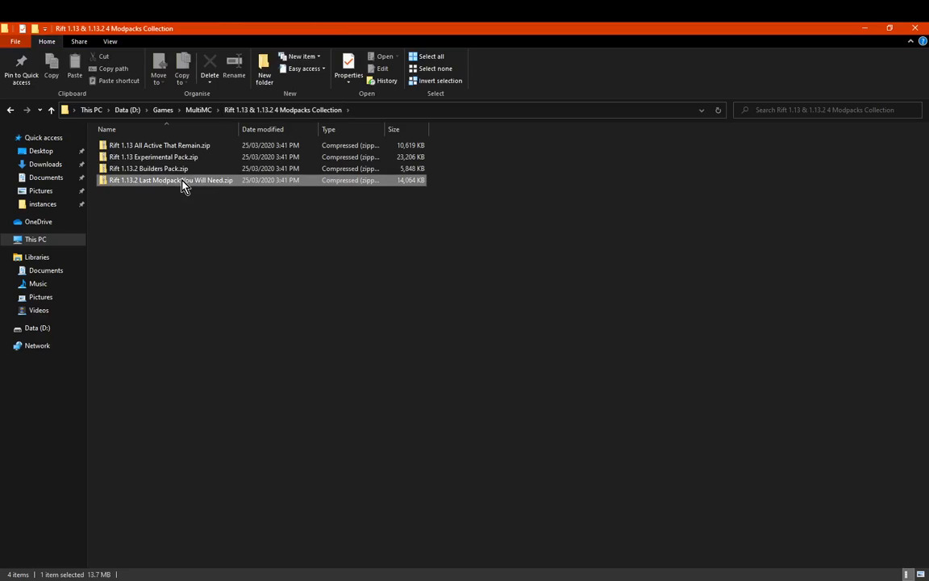
double_click(182, 180)
double_click(185, 148)
left_click(147, 152)
double_click(147, 152)
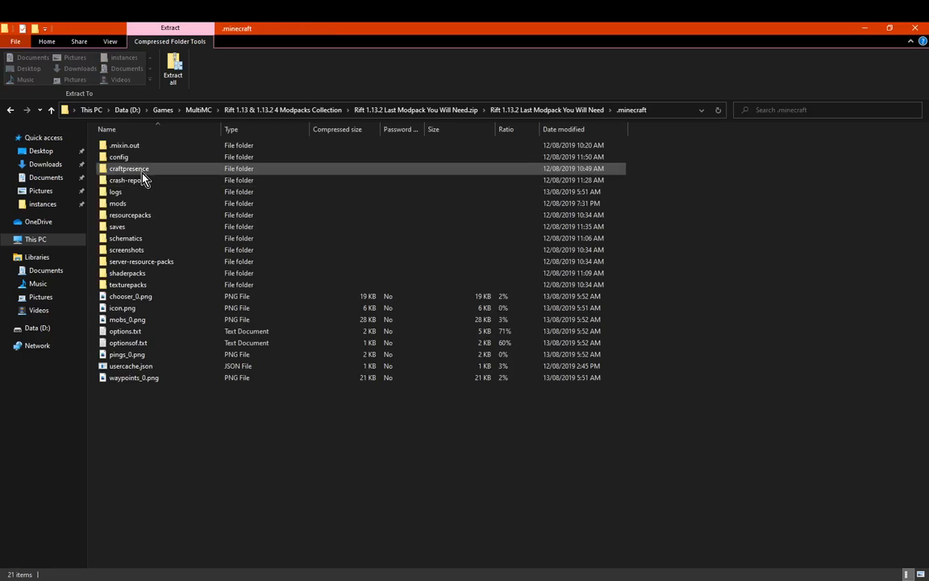
double_click(117, 181)
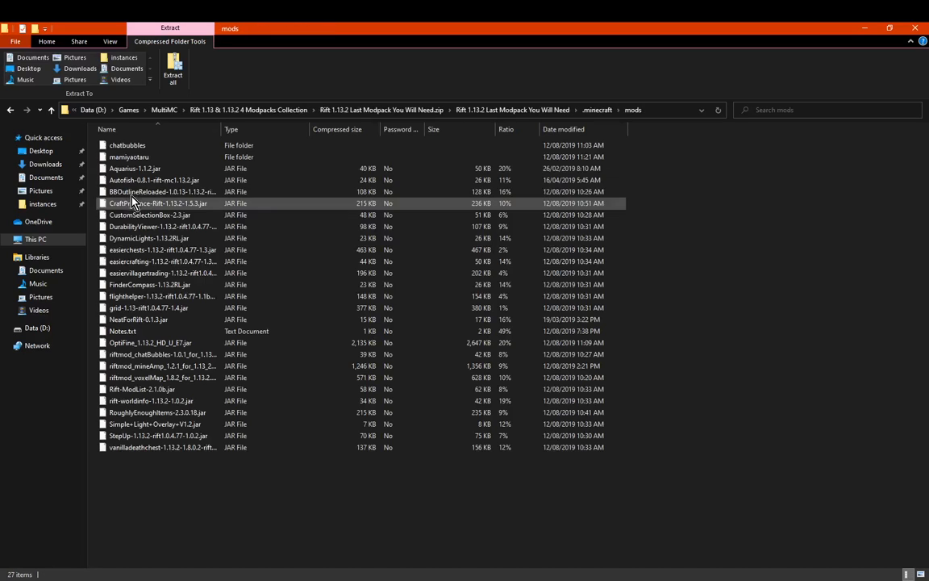
Read the modpack's Notes.txt, close it, and go back to the Rift 1.13 & 1.13.2 4 Modpacks Collection folder
double_click(122, 330)
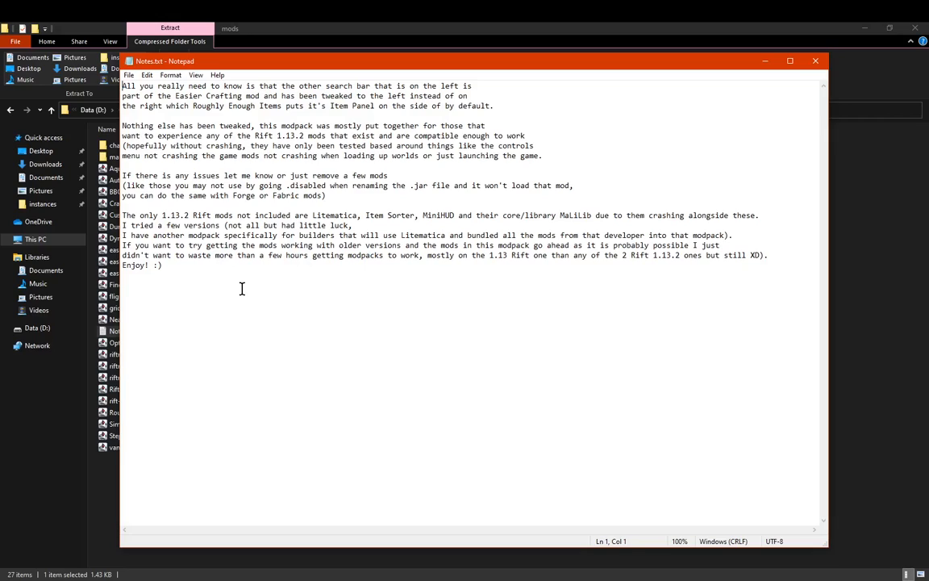
key("ctrl+a")
left_click(350, 298)
left_click(815, 63)
left_click(706, 274)
left_click(248, 113)
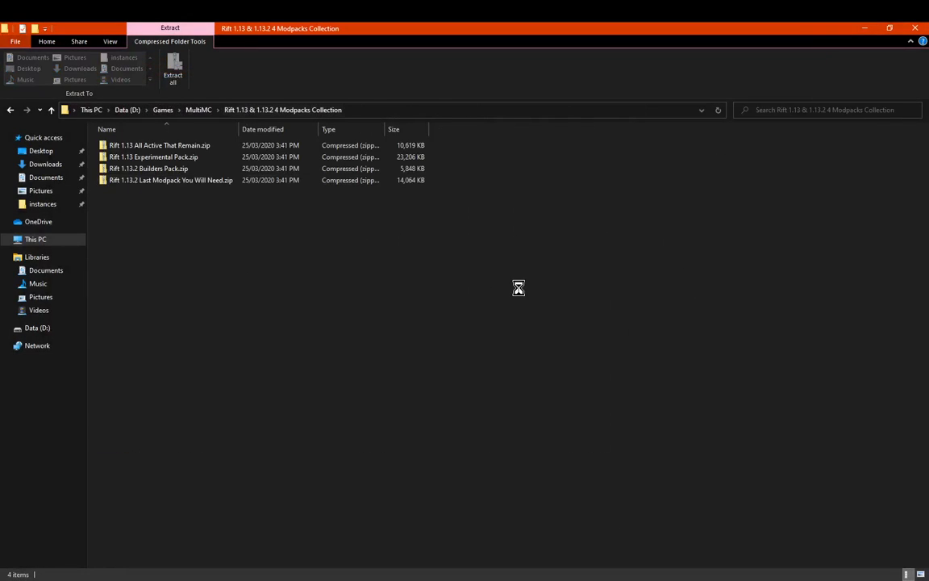
left_click(528, 268)
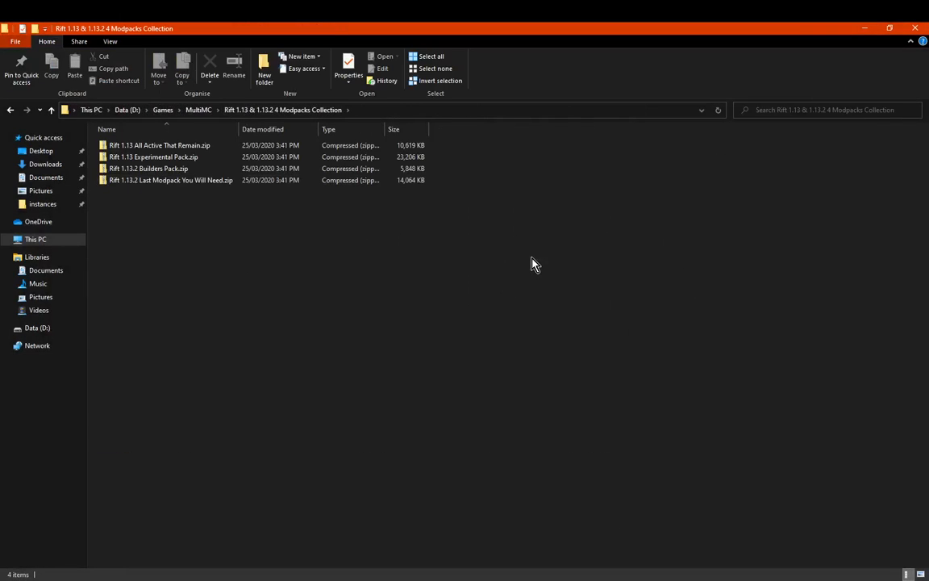
Switch to MultiMC, view the Import from zip option for a new instance, and close the dialog without creating anything
left_click(391, 580)
right_click(636, 310)
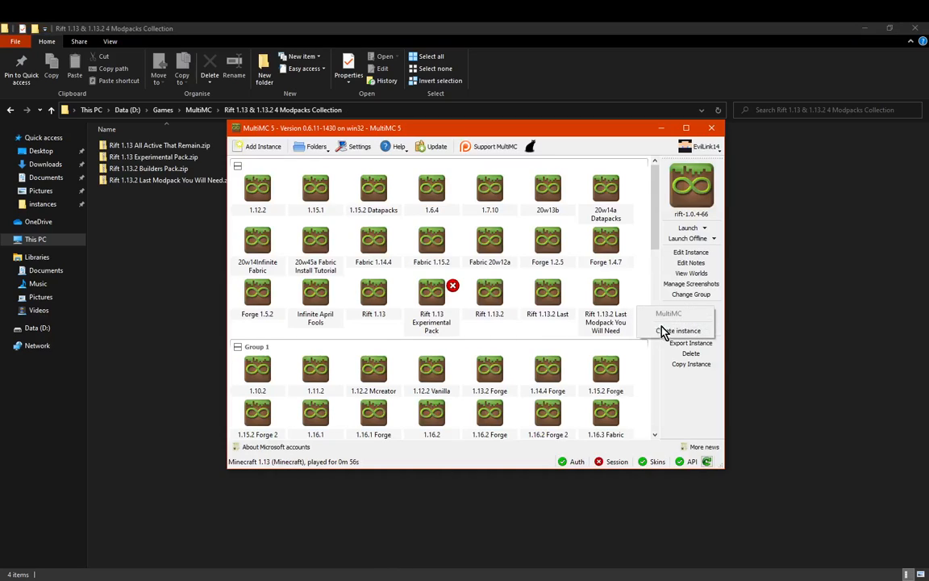
left_click(664, 326)
left_click(263, 274)
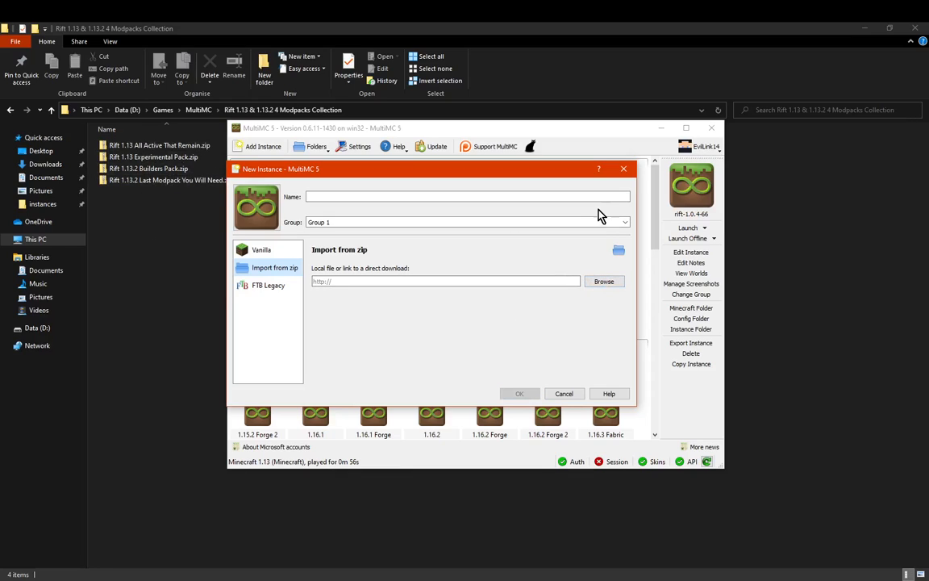
left_click(625, 170)
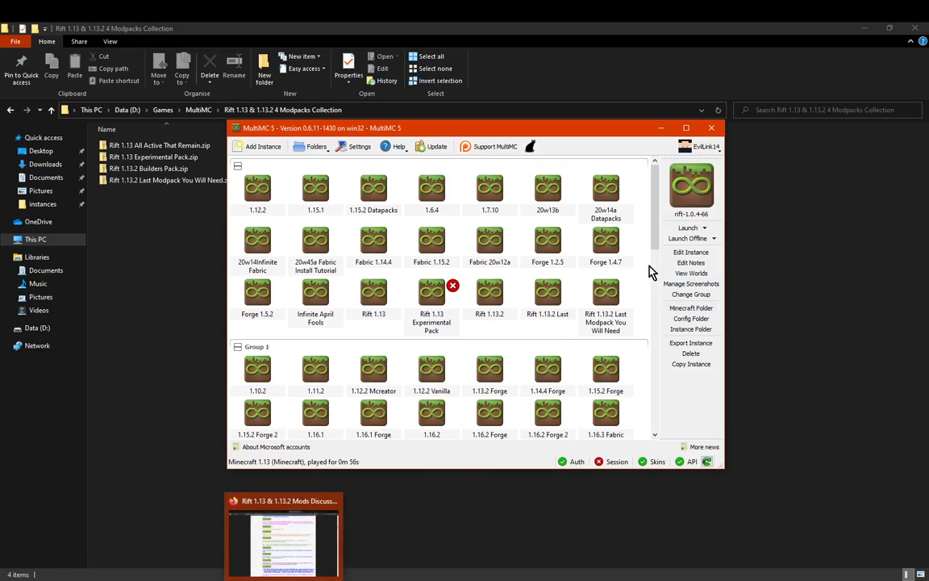
Start a new instance, choose version 1.13.2 in the Vanilla version list, and dismiss the dialog without creating it
left_click(258, 147)
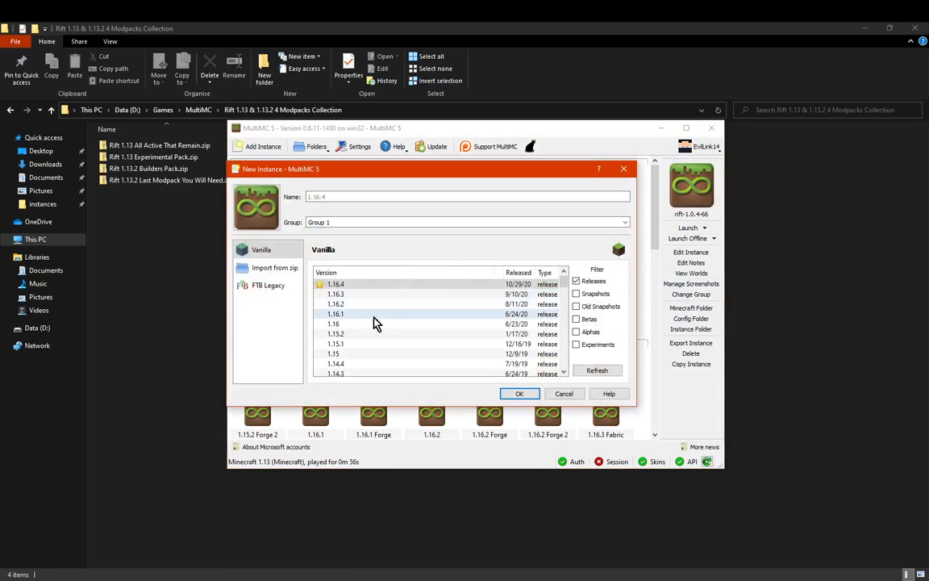
scroll(371, 323, "down", 4)
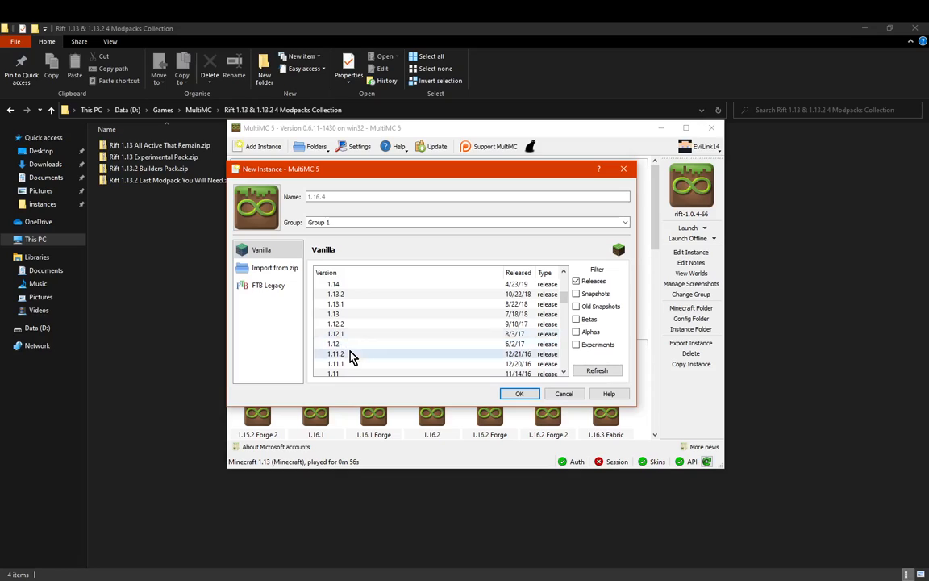
left_click(356, 295)
left_click(624, 170)
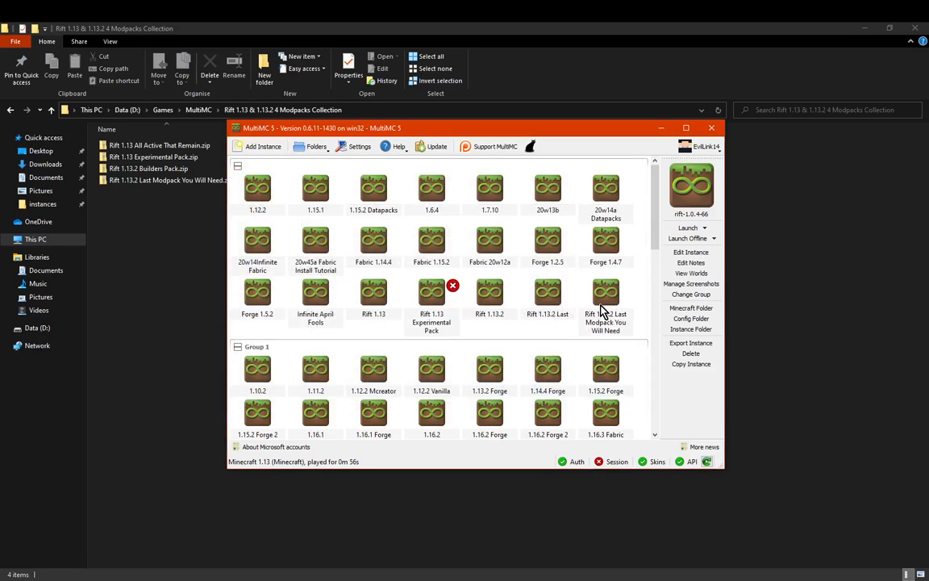
Examine the Rift version entry and the Add Empty dialog of the Rift 1.13.2 Last Modpack You Will Need instance, and close its window
left_click(603, 300)
left_click(691, 268)
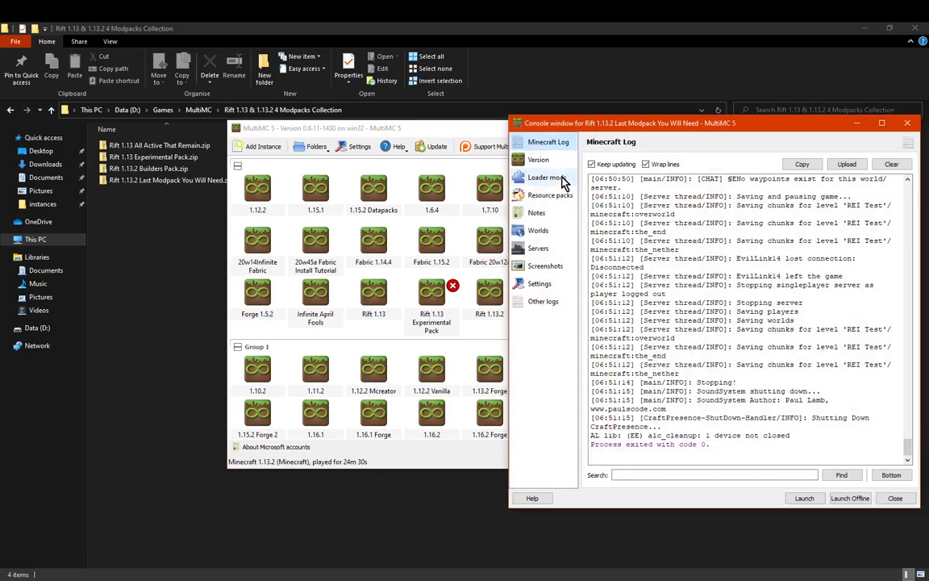
left_click(538, 161)
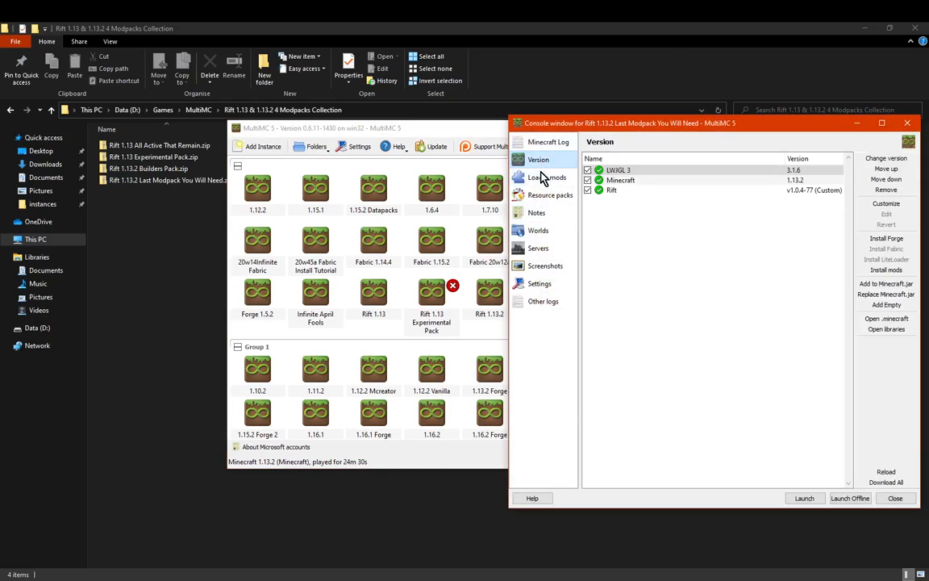
left_click(810, 192)
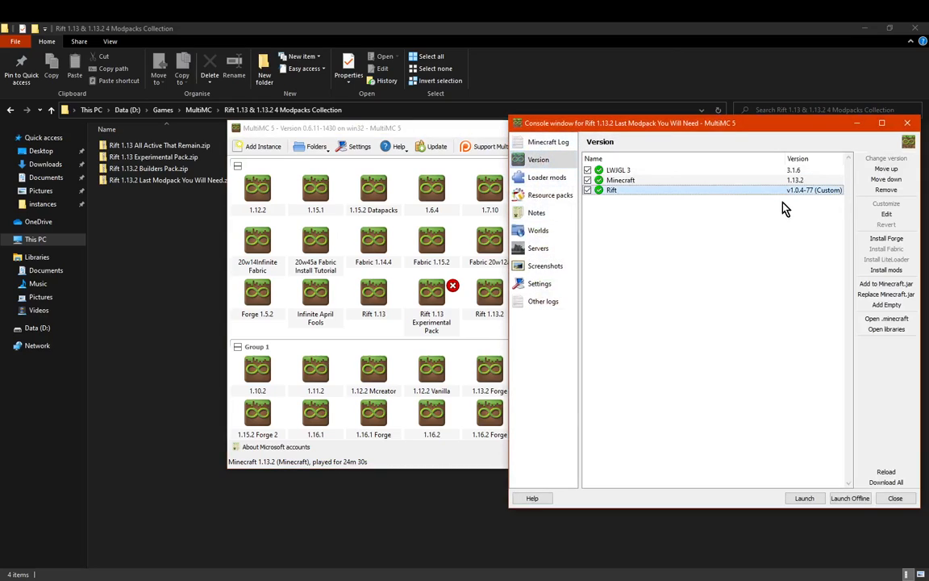
left_click(886, 304)
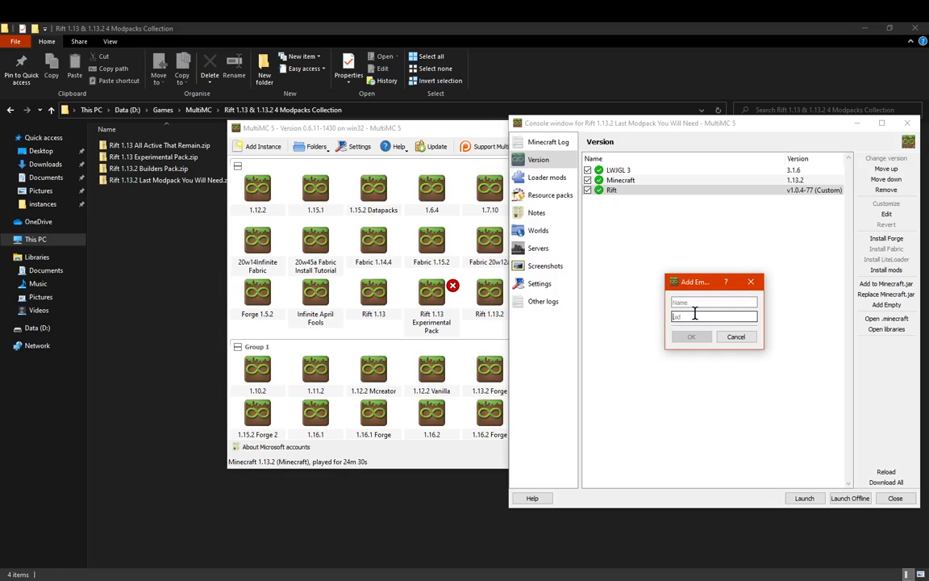
left_click(751, 282)
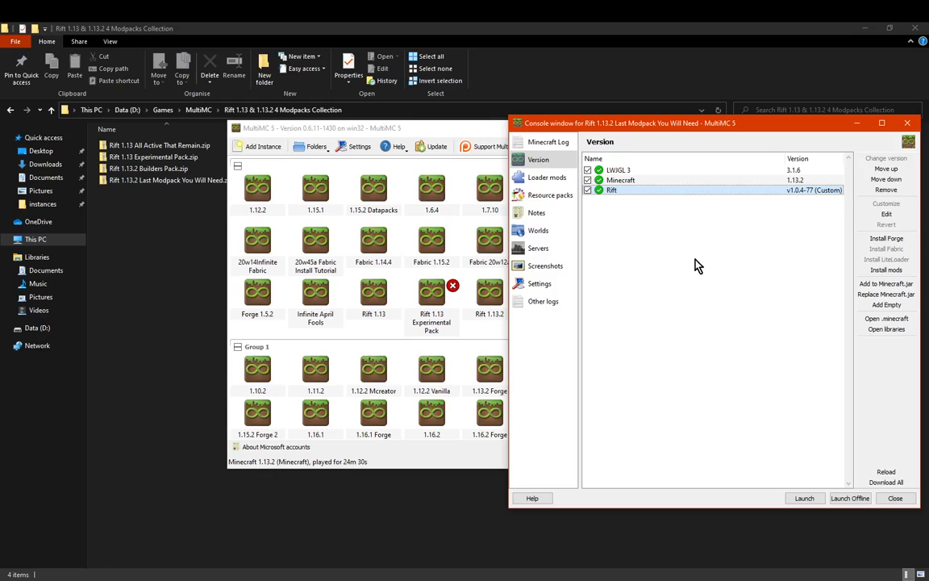
left_click(907, 123)
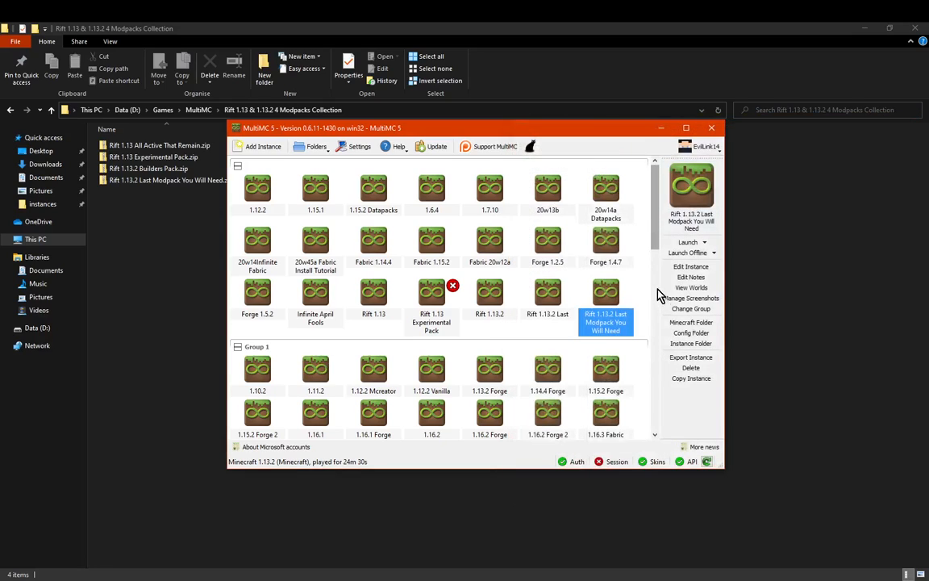
View the mods folder inside the modpack instance's Minecraft folder, and return to the MultiMC instance list
left_click(682, 322)
double_click(129, 227)
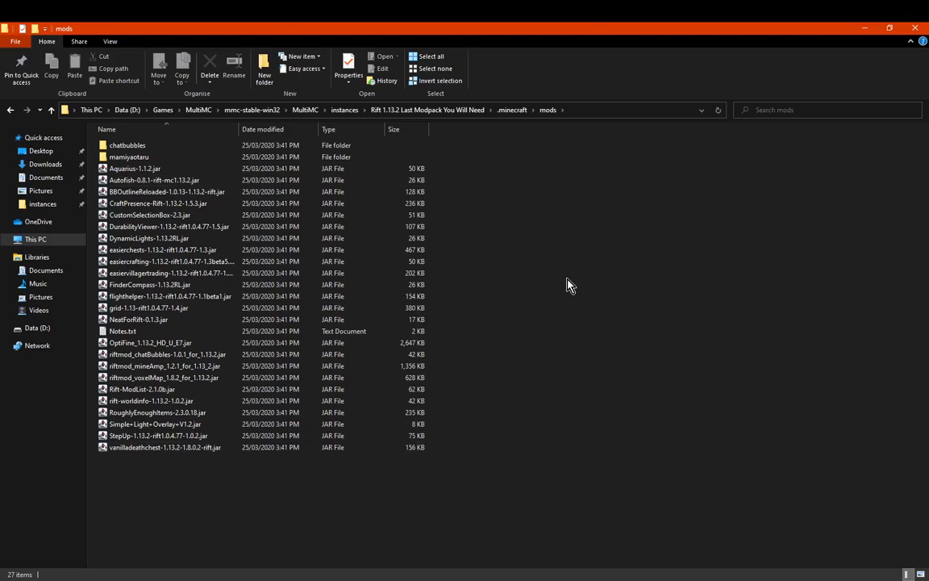
left_click(387, 580)
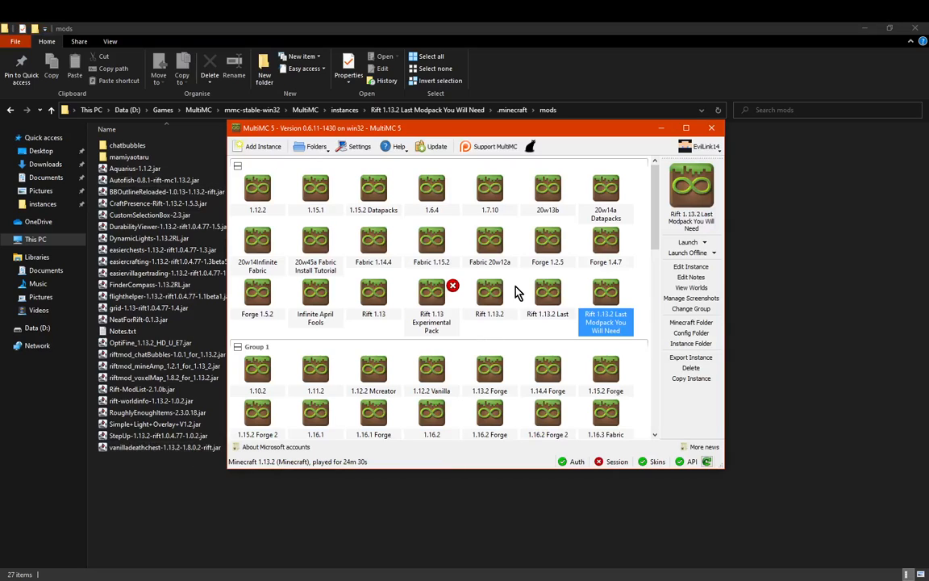
Compare the Rift 1.13.2 Last and Rift 1.13.2 Last Modpack You Will Need instances, leaving Rift 1.13.2 Last selected
left_click(546, 309)
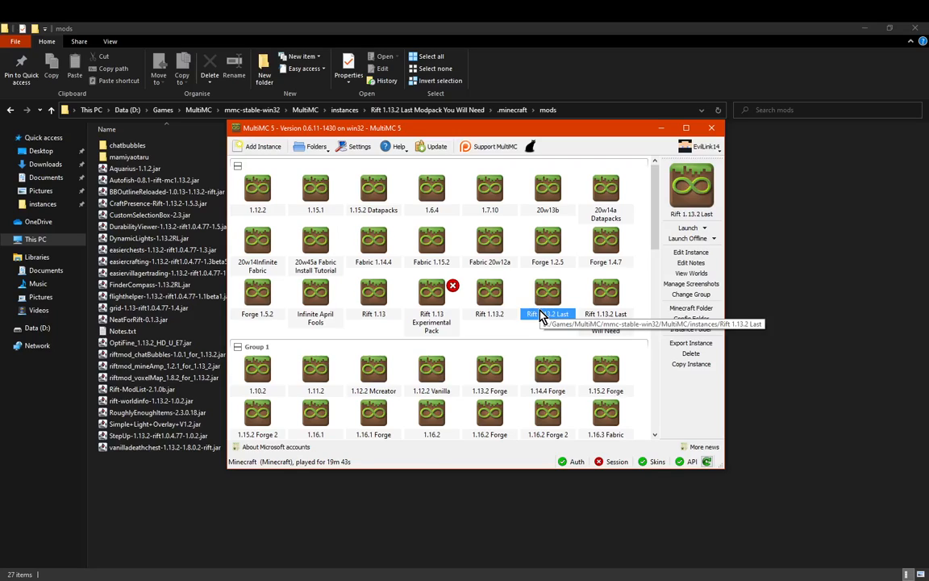
left_click(609, 311)
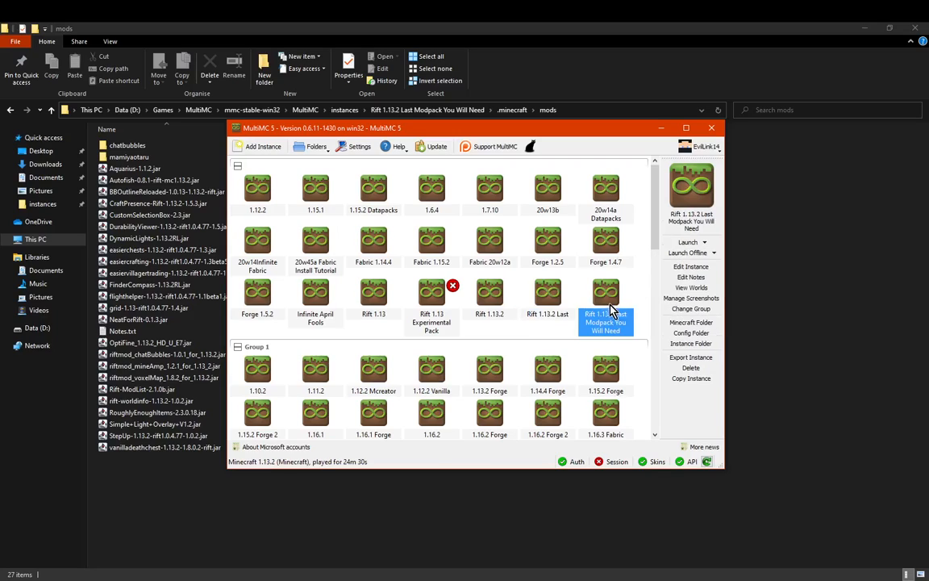
left_click(529, 317)
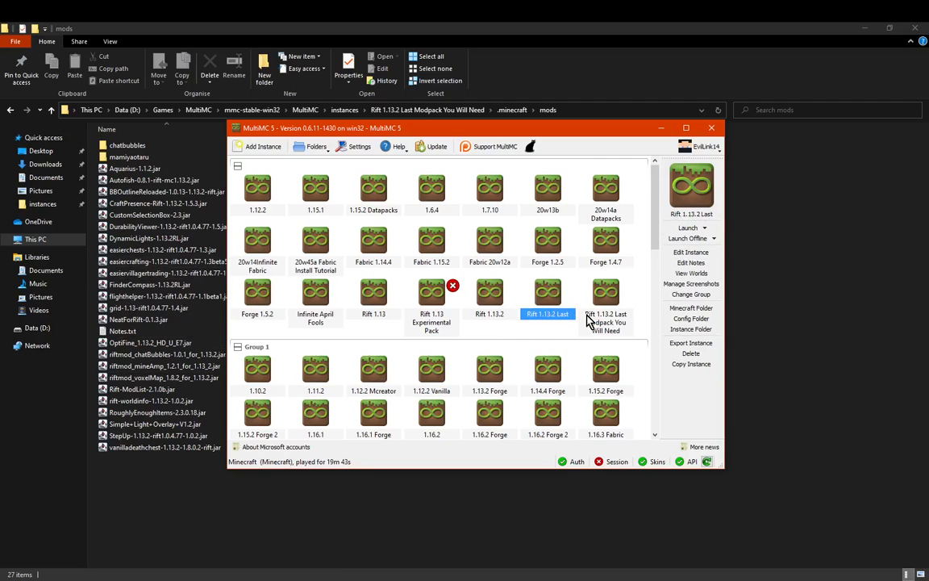
Minimize MultiMC, switch to the browser, and return to the beginning of the Rift 1.13 & 1.13.2 Mods Discussion Thread
left_click(661, 128)
key("alt+Tab")
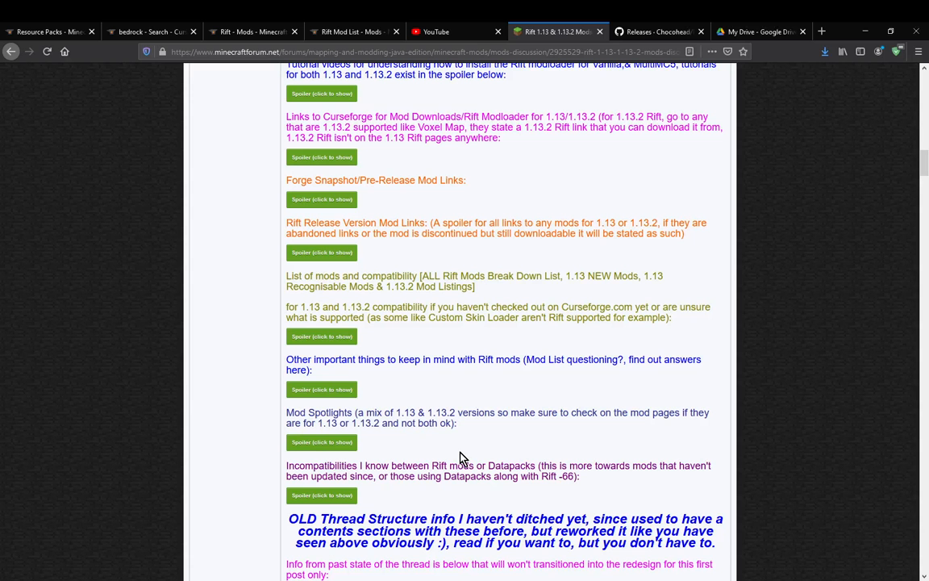
scroll(209, 401, "up", 15)
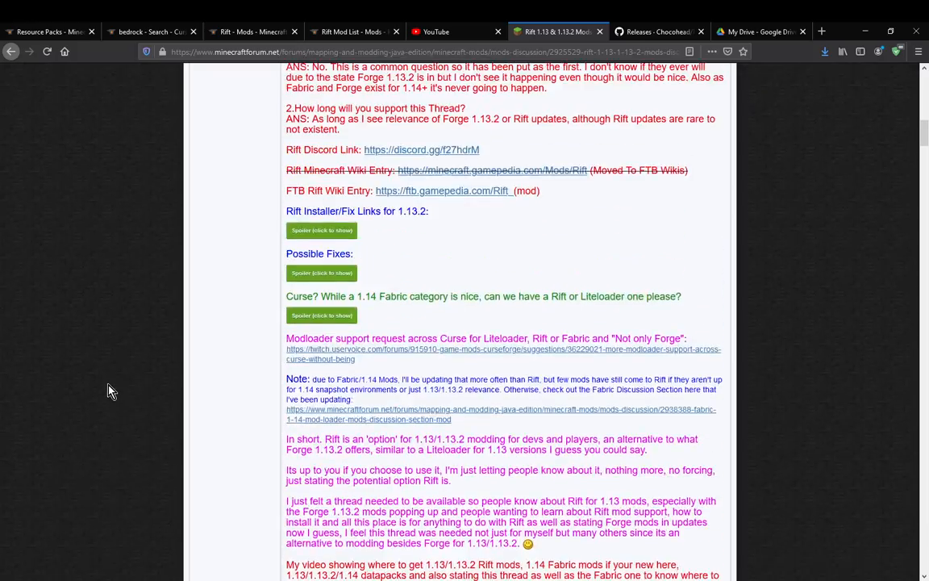
scroll(109, 392, "up", 5)
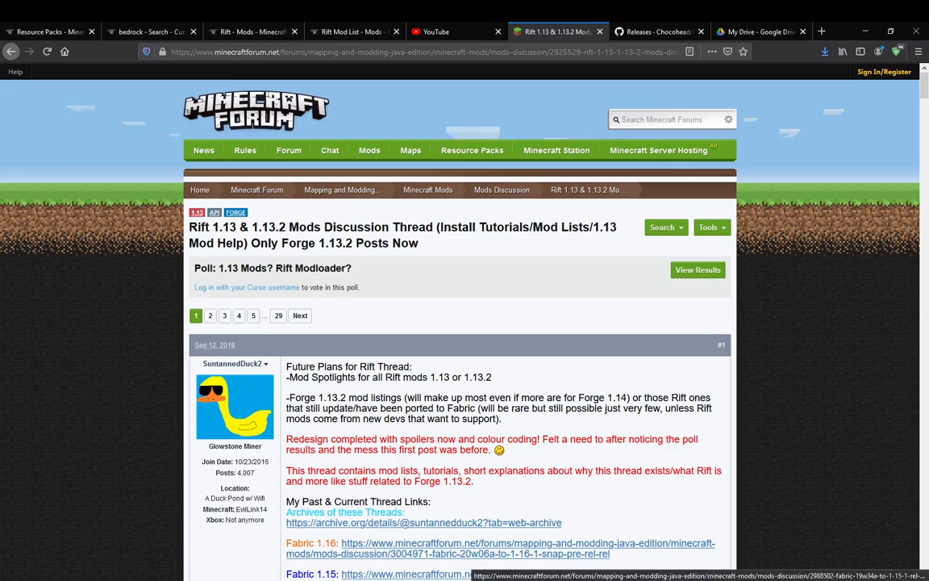
left_click(420, 579)
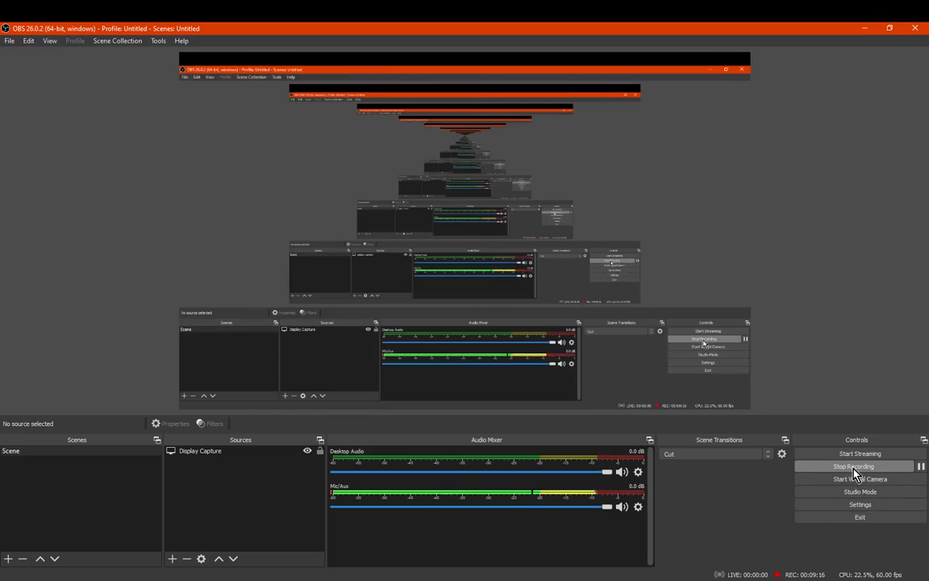